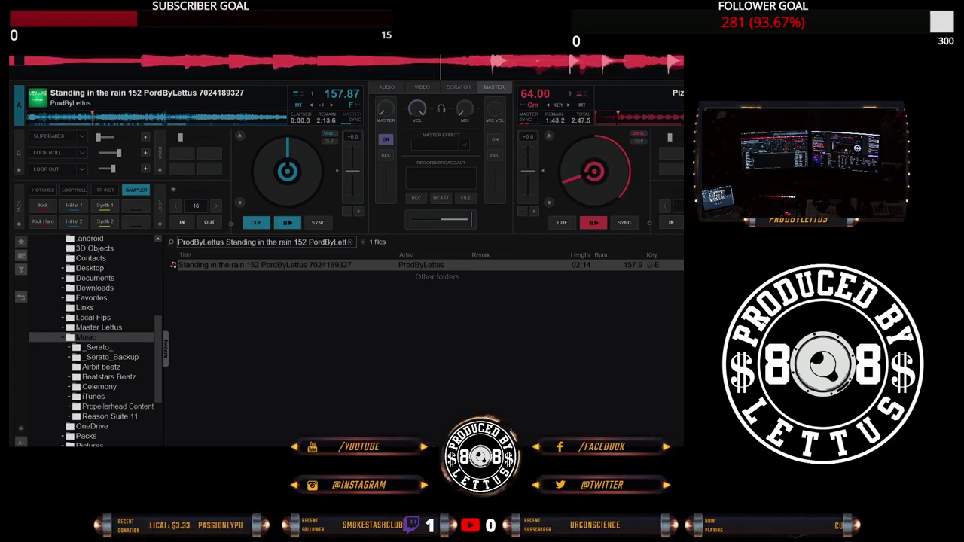
Switch to the Twitch channel page to check the live stream and return to VirtualDJ.
key("alt+Tab")
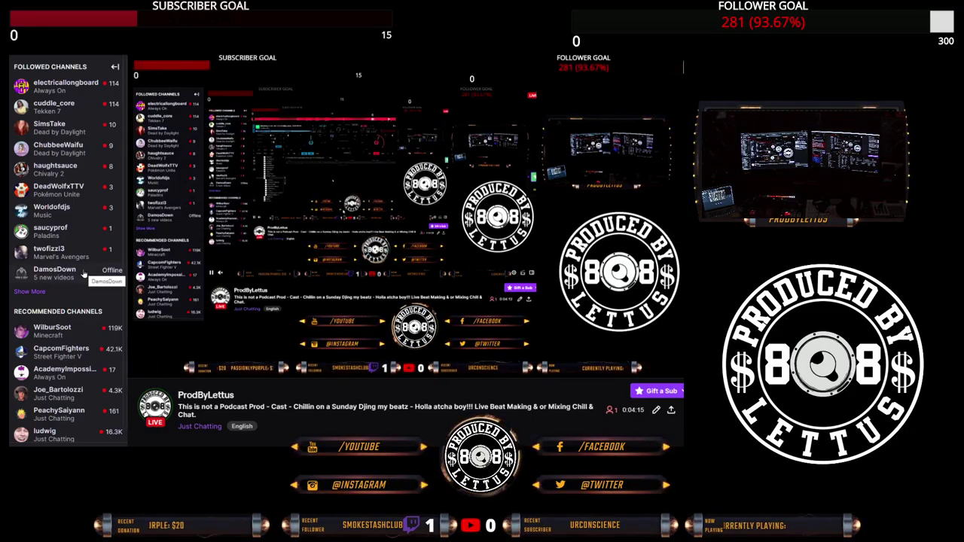
mouse_move(83, 275)
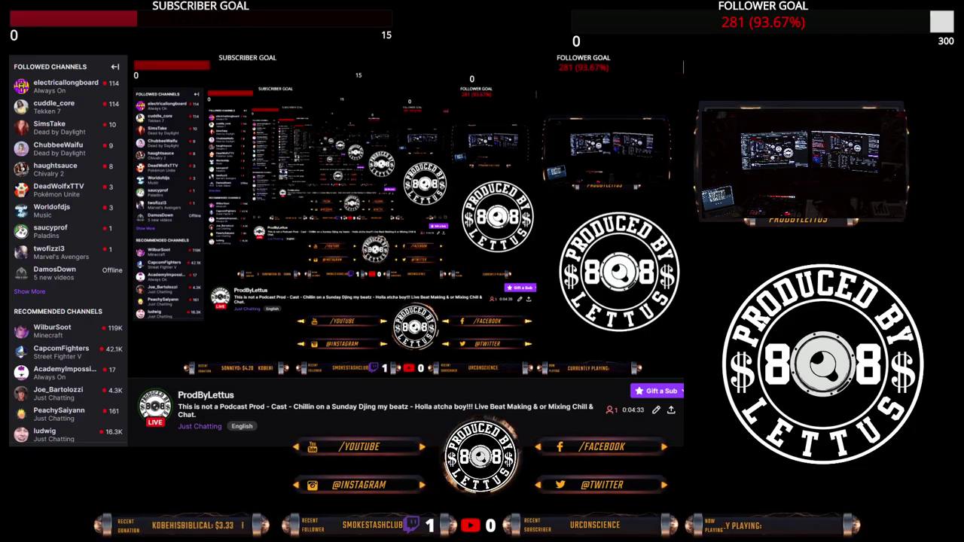
key("alt+Tab")
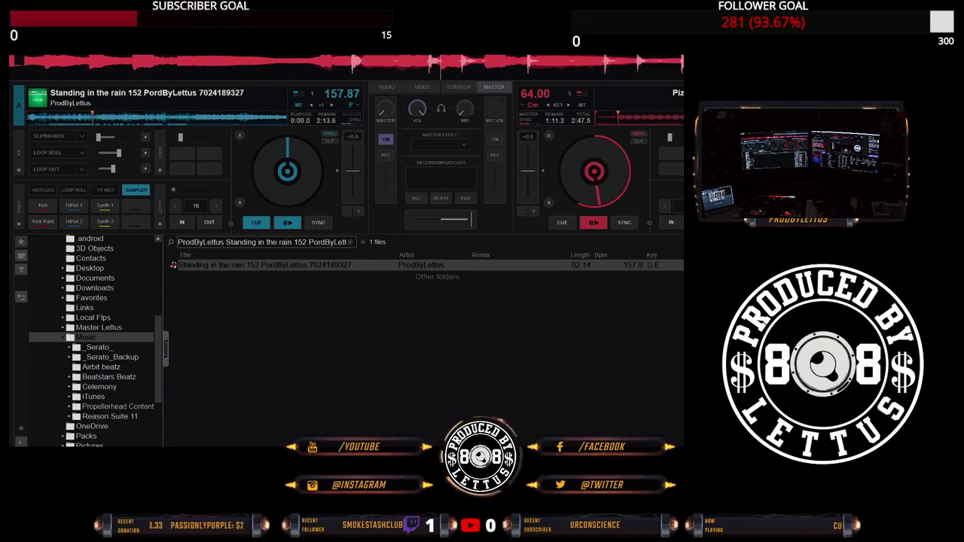
Load the track Flash backz onto deck A and check the live stream on the Twitch page.
left_click_drag(383, 206, 248, 186)
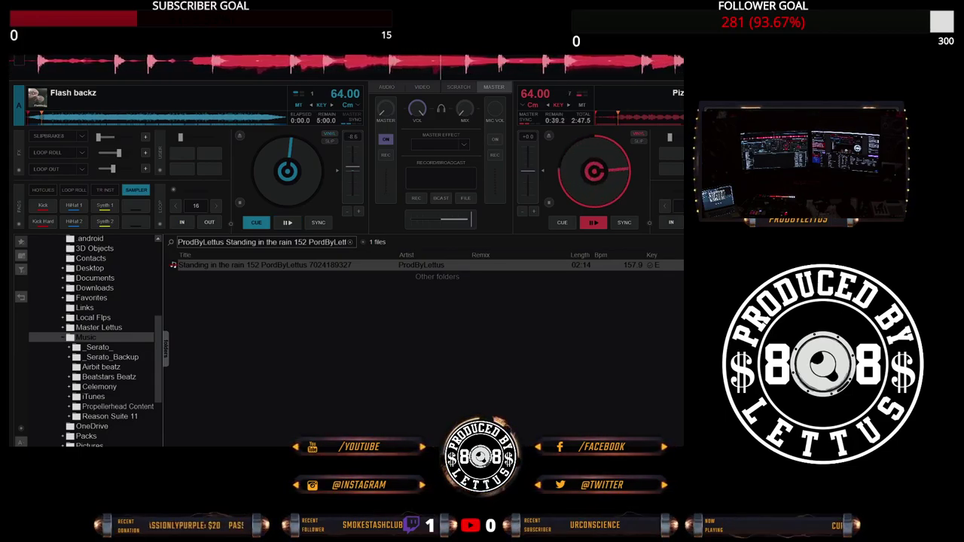
key("alt+Tab")
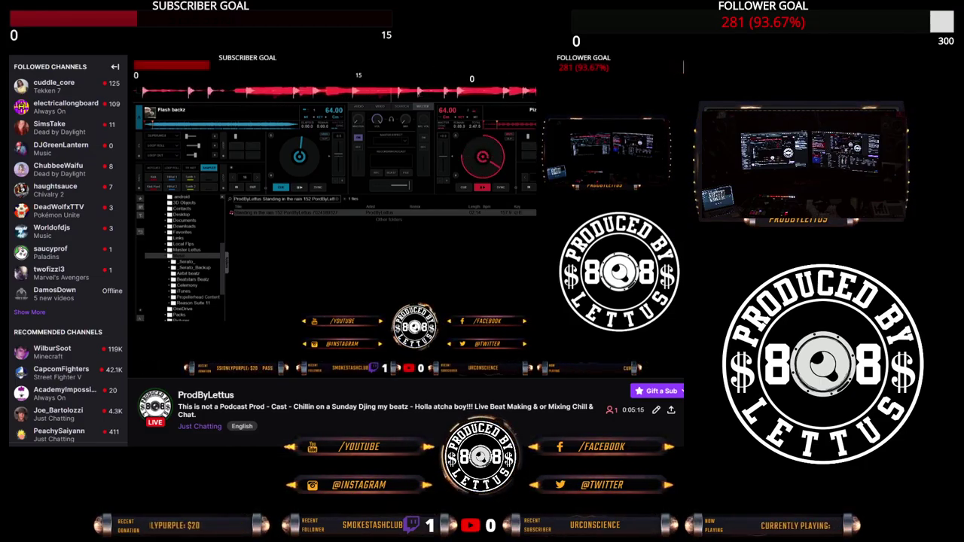
key("alt+Tab")
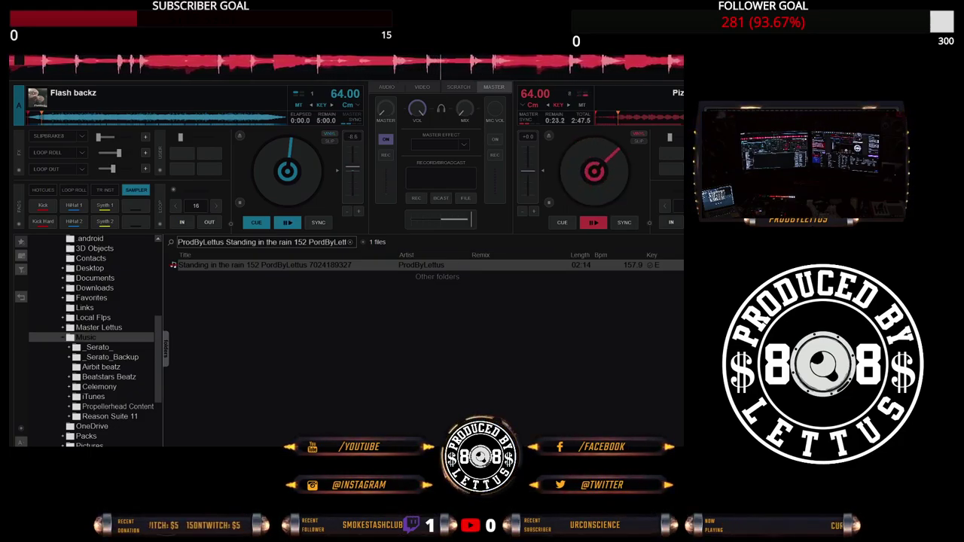
Play Flash backz on deck A from its hot cues and fade the mix over to deck A.
key("1")
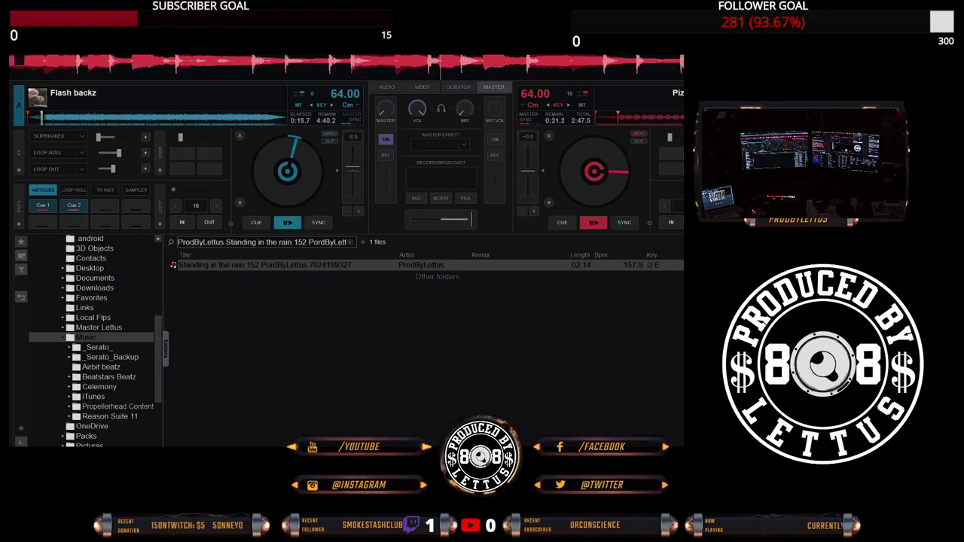
key("2")
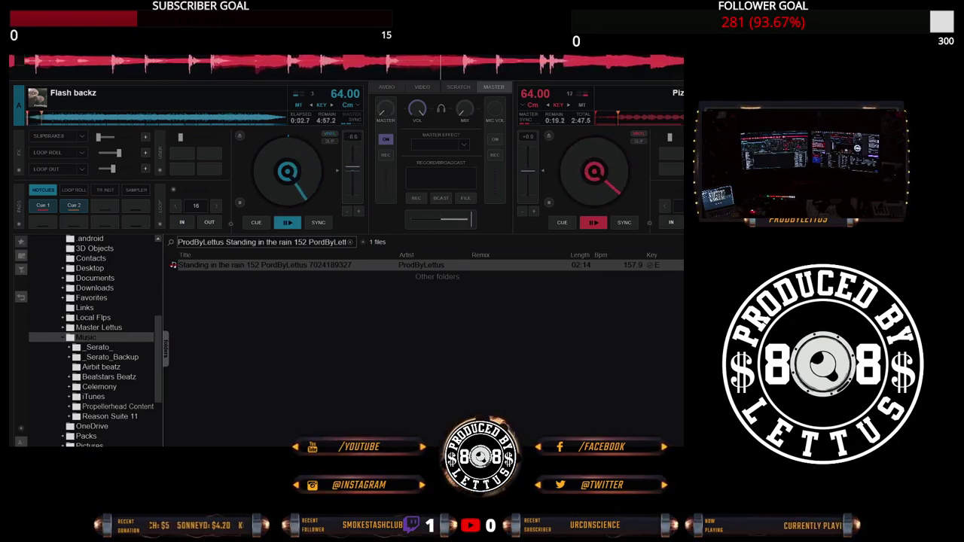
key("s")
key("s")
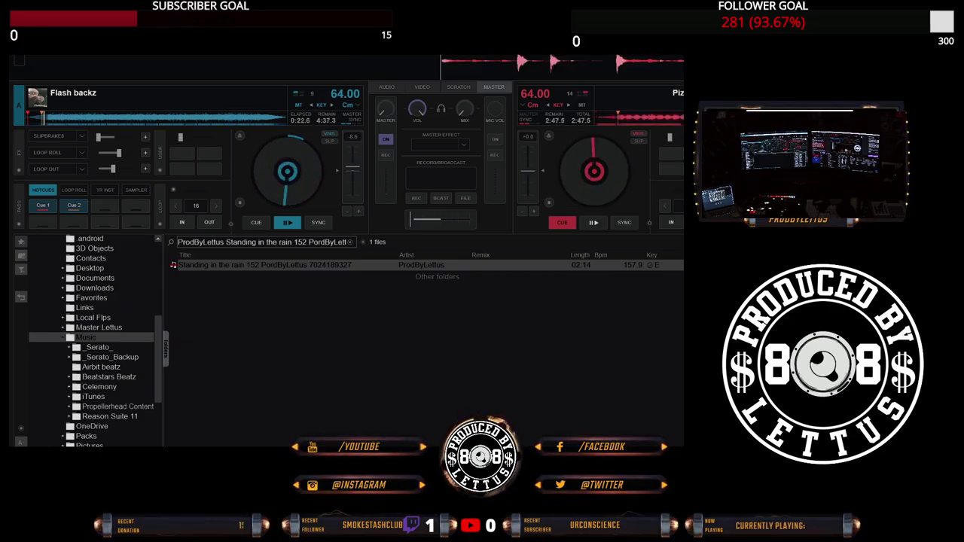
Search for the ProdByLettus track R.E.N.D.E.Z.V.O.U.S. 130 and load it onto deck B.
left_click_drag(542, 242, 595, 164)
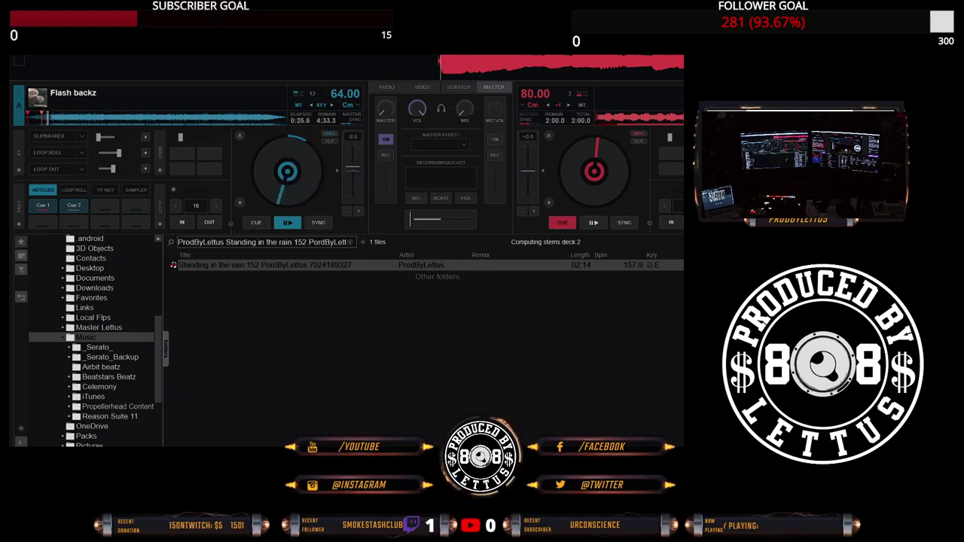
key("ctrl+v")
left_click_drag(295, 292, 629, 147)
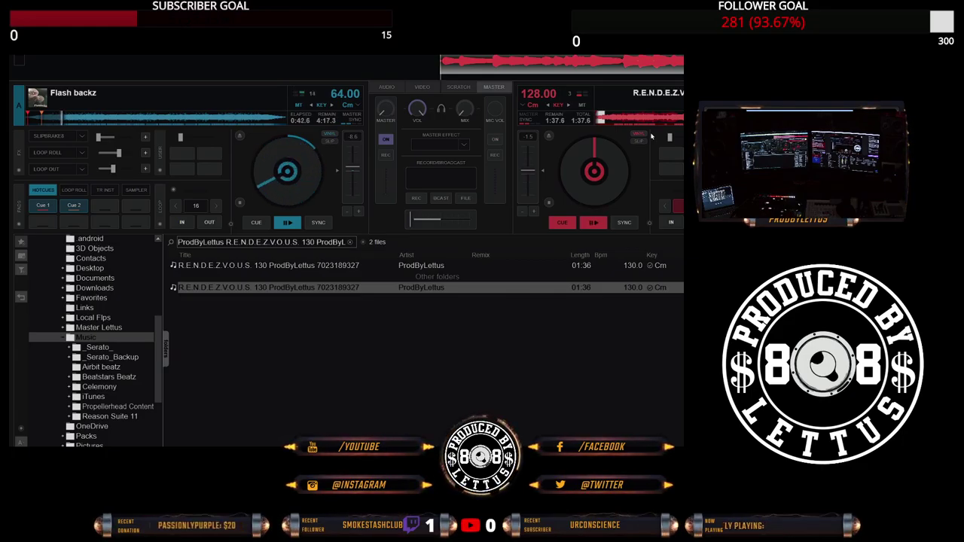
Play R.E.N.D.E.Z.V.O.U.S. 130 on deck B and bring deck A to a stop with the Loop Out effect.
key("space")
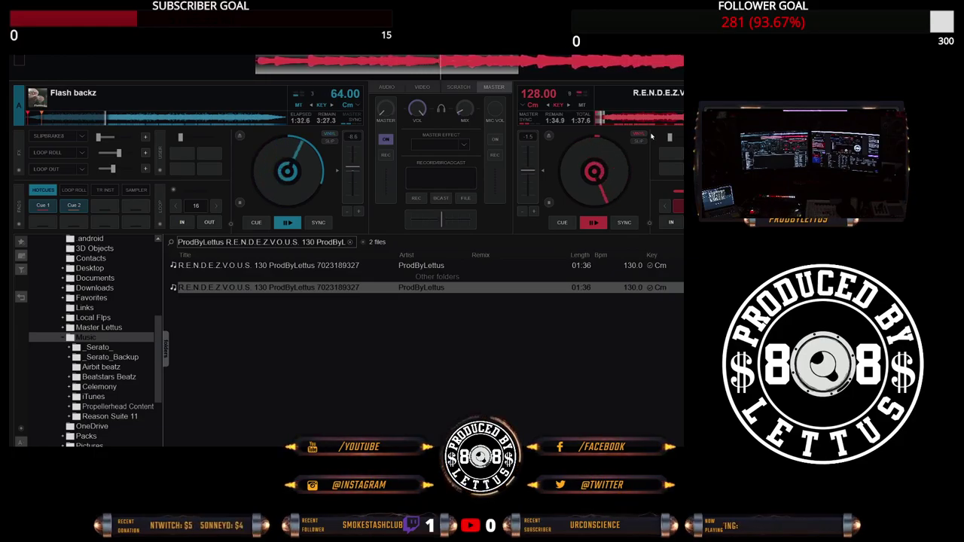
key("o")
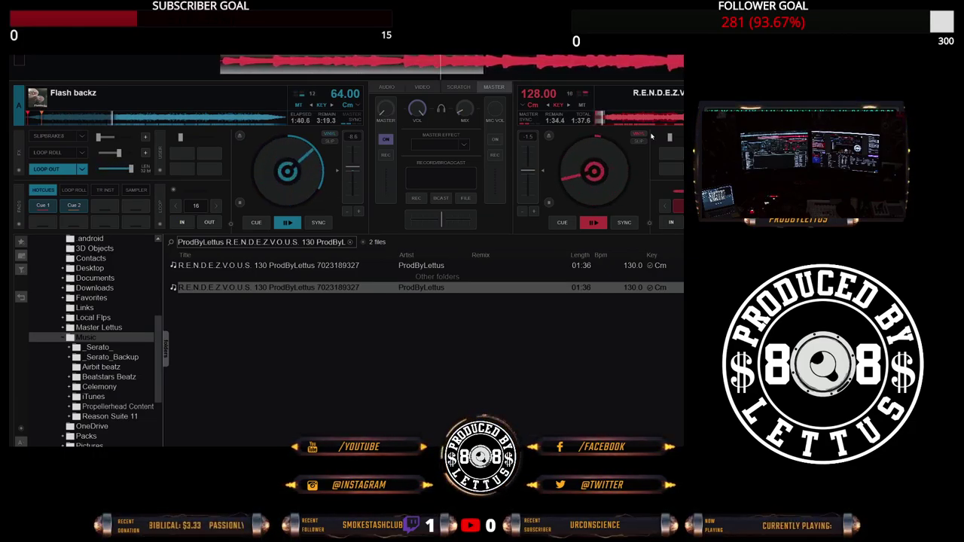
key("o")
key("space")
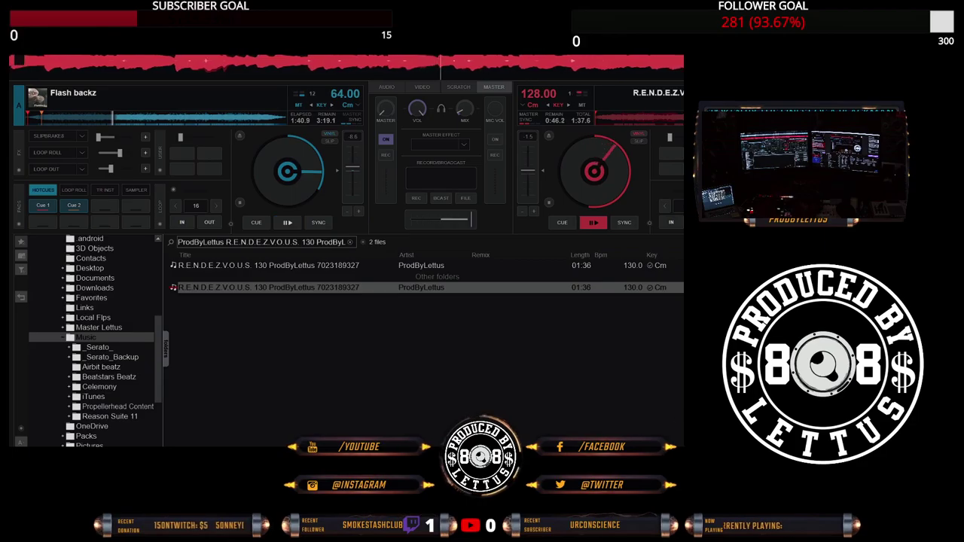
type("@ProdByLettus Retro Active 135 @ProdByLettus")
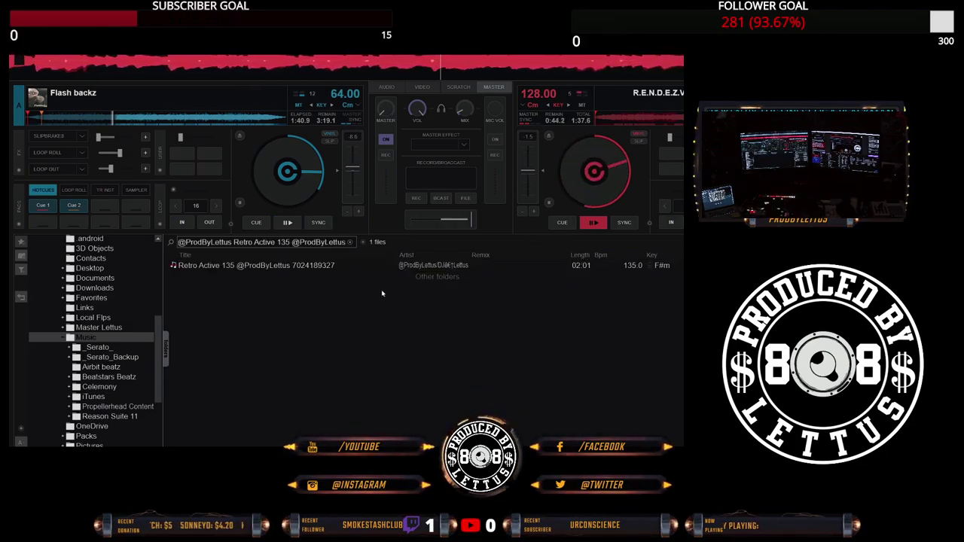
left_click_drag(305, 268, 233, 169)
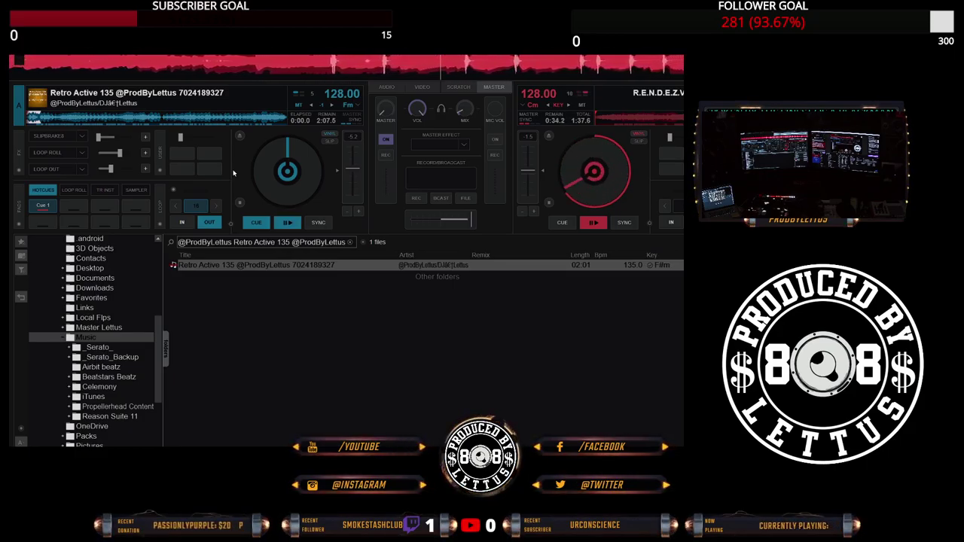
Play Retro Active 135 on deck A and reset deck B's pitch to 0%.
key("space")
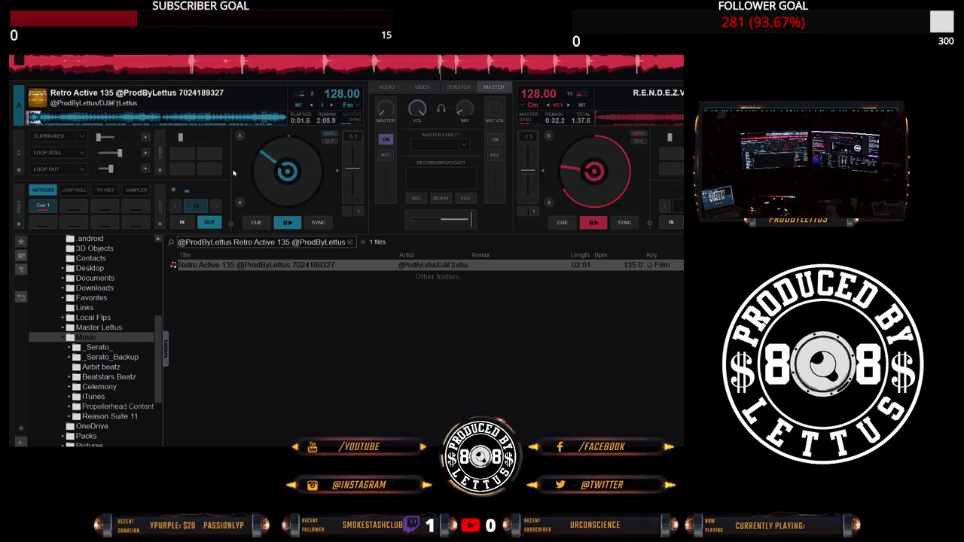
key("Home")
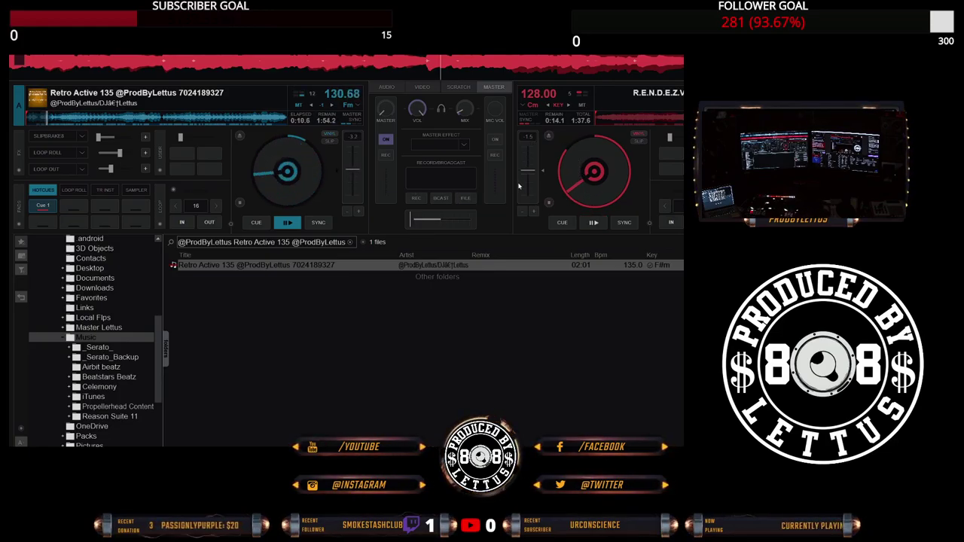
double_click(542, 174)
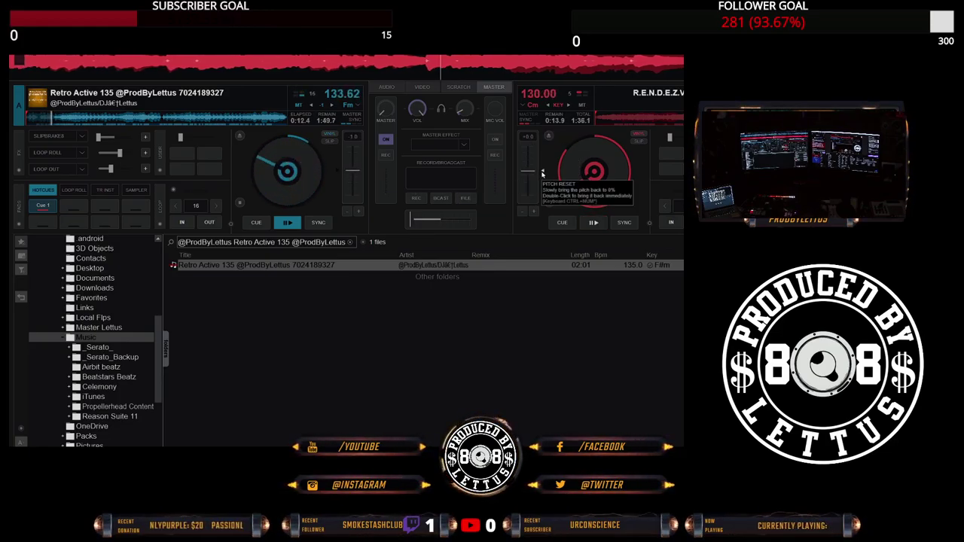
Set the mix recording's filename to Lettus Beatz Live Mix in the Lettus VDJ Mix Sets folder and start recording.
left_click(670, 51)
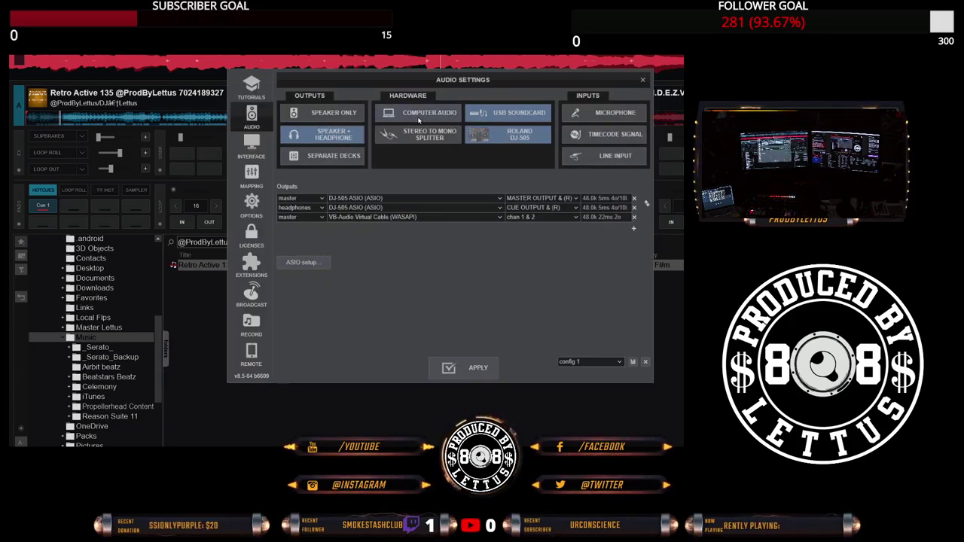
left_click(252, 325)
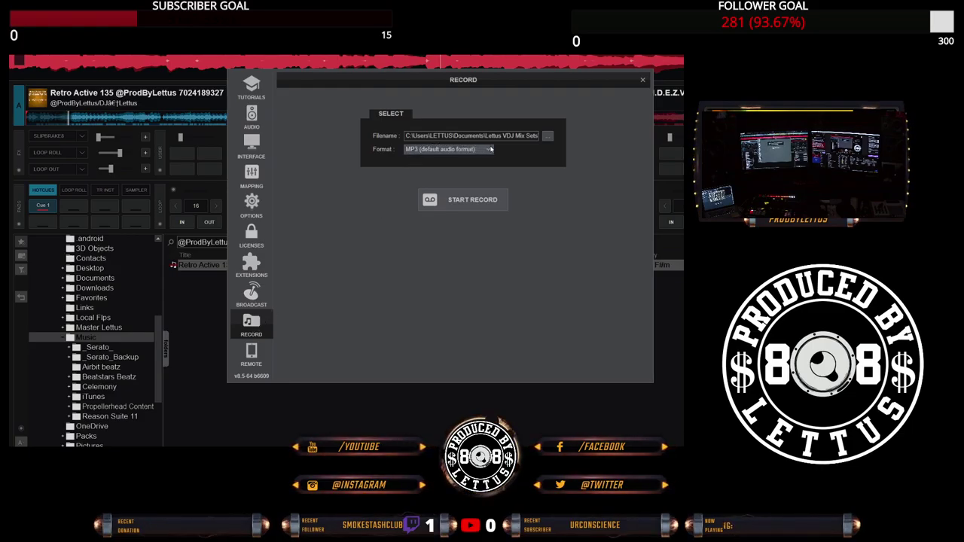
left_click(526, 137)
key("End")
type("Smoke & Drank")
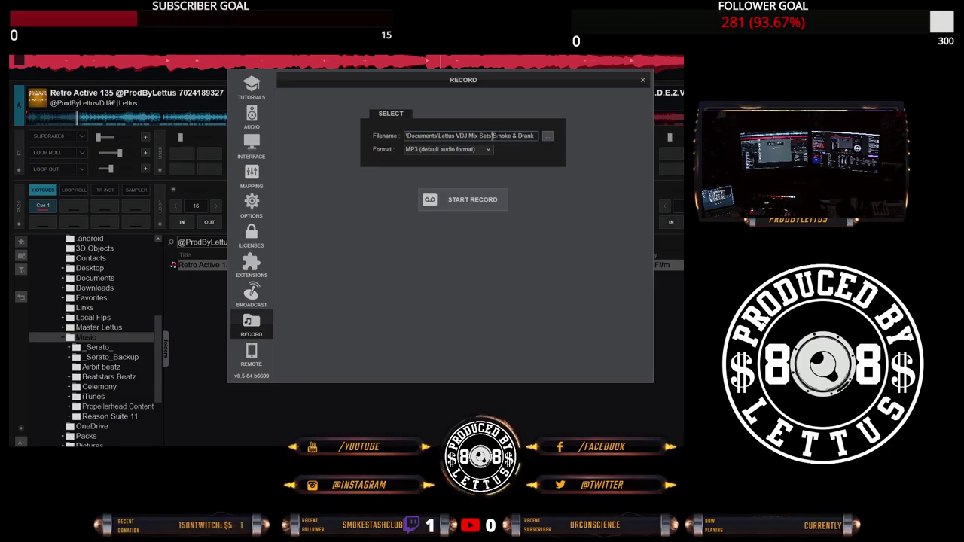
left_click_drag(494, 136, 590, 135)
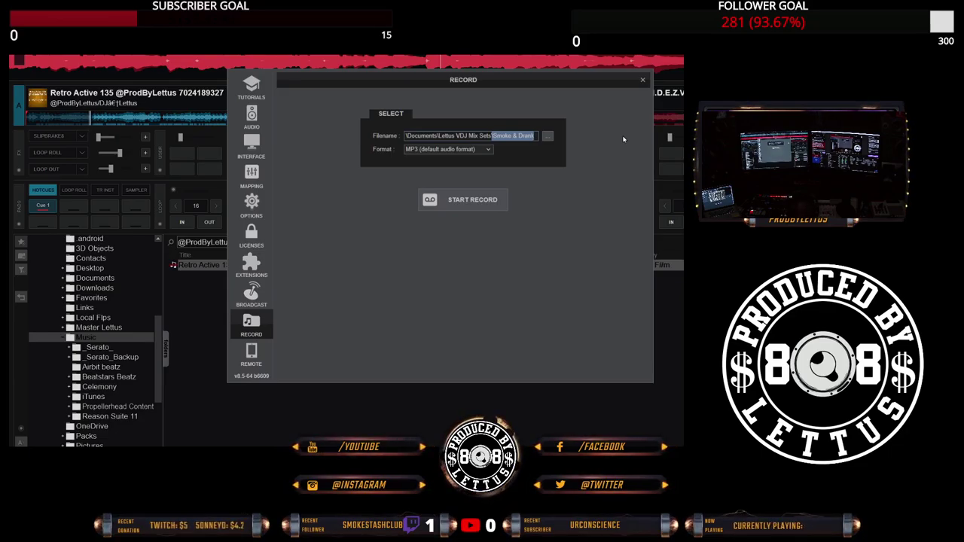
key("BackSpace")
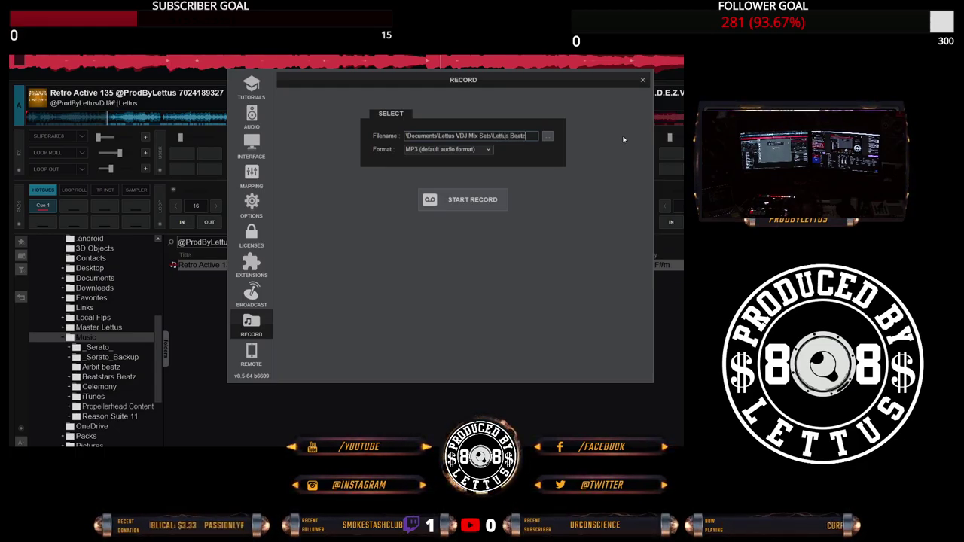
type("e M")
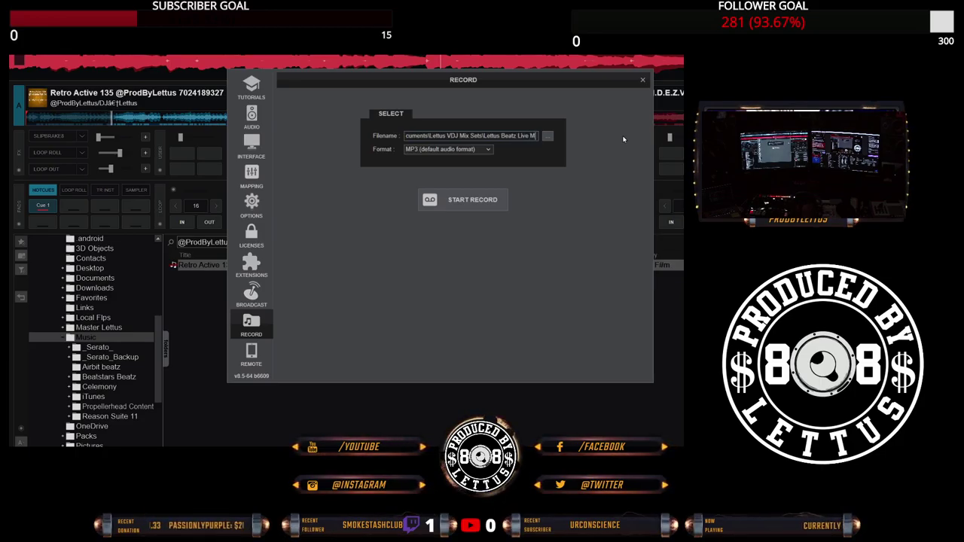
type("ix")
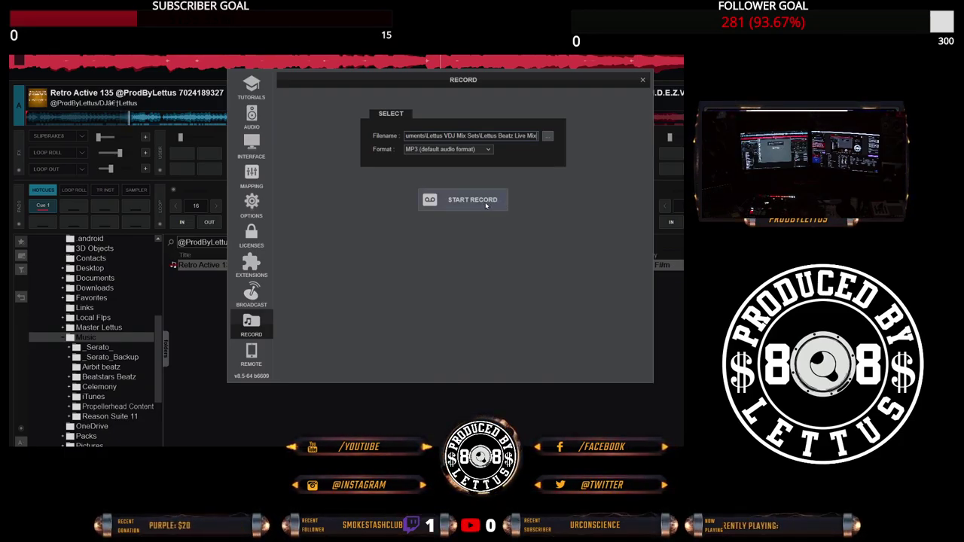
left_click(485, 201)
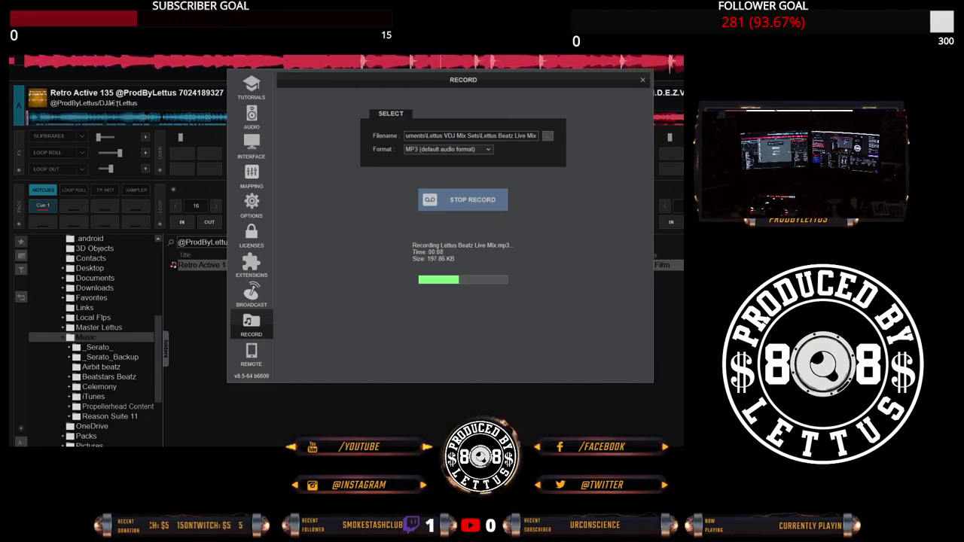
left_click(643, 80)
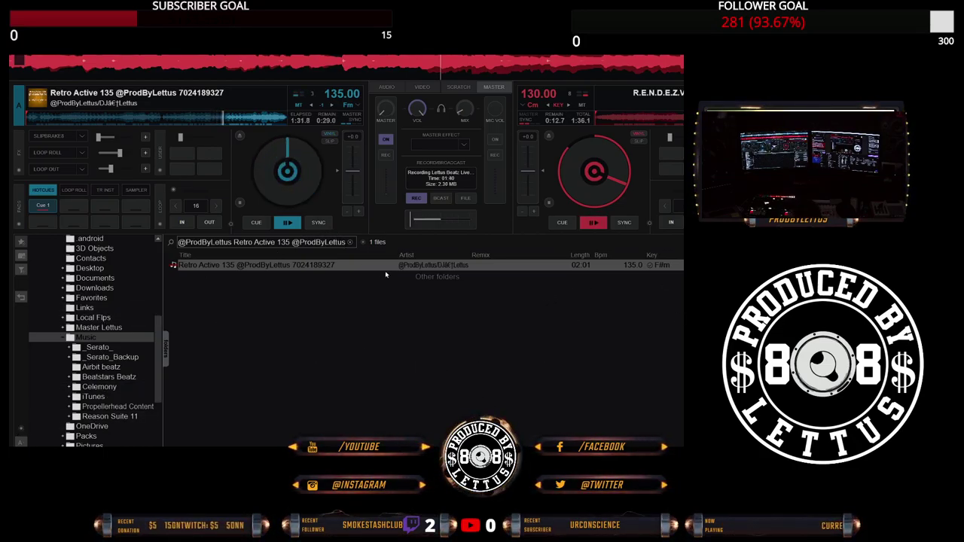
Search for the ProdByLettus track S.P.E.E.D.T.E.S.T. 96 and load it onto deck B.
key("space")
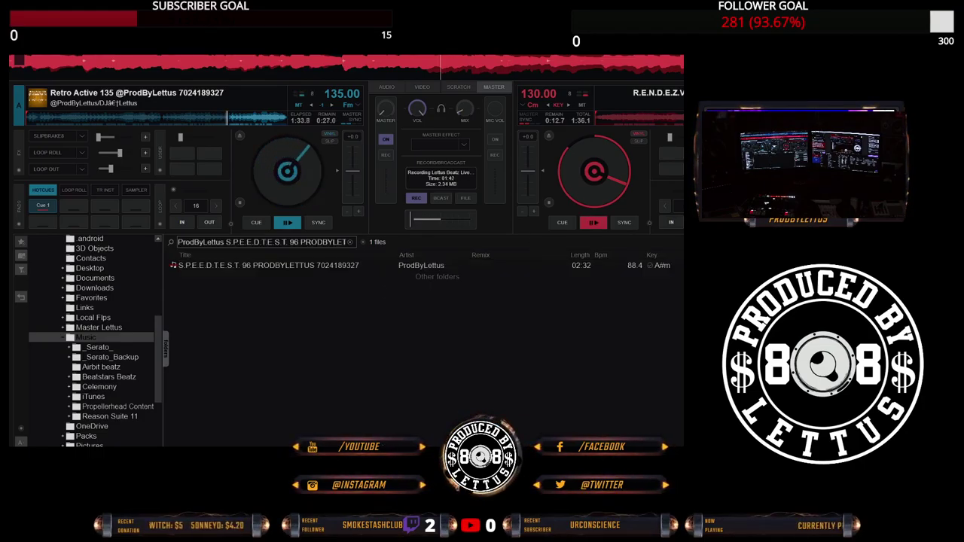
left_click_drag(302, 265, 619, 204)
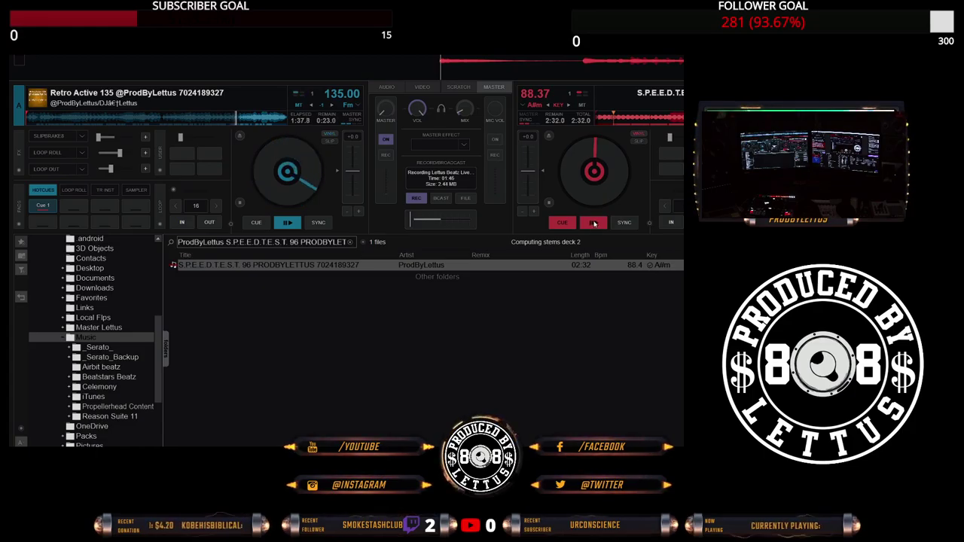
Start S.P.E.E.D.T.E.S.T. 96 on deck B and transition the mix from deck A to it.
left_click(595, 223)
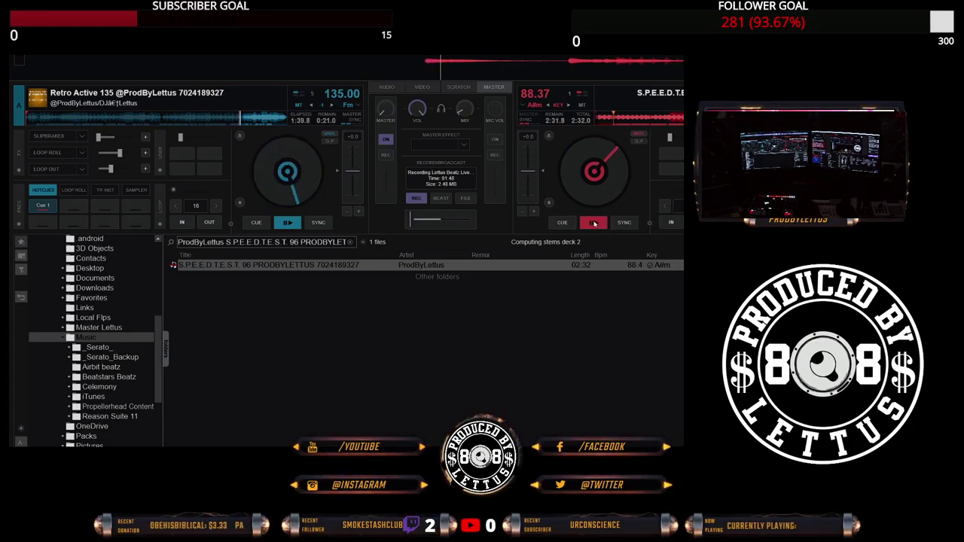
key("s")
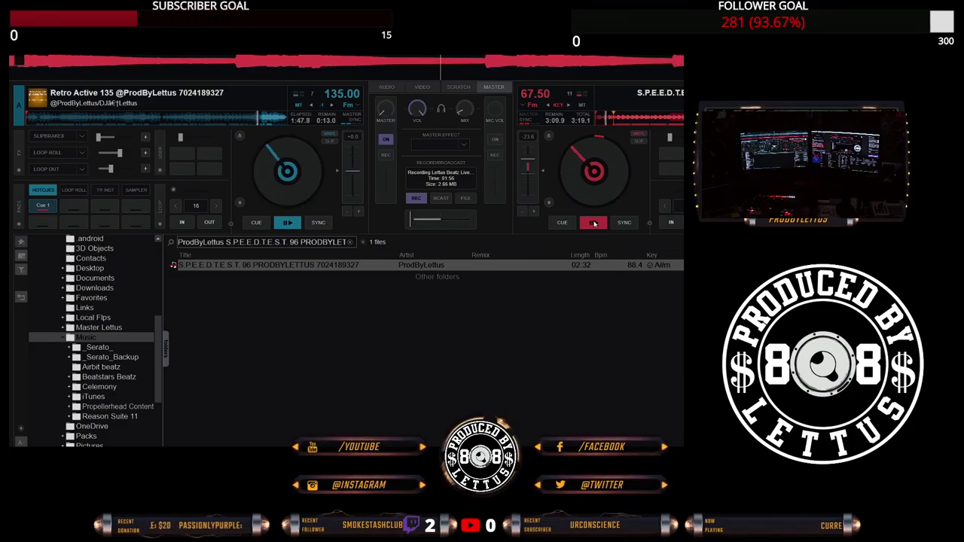
key("l")
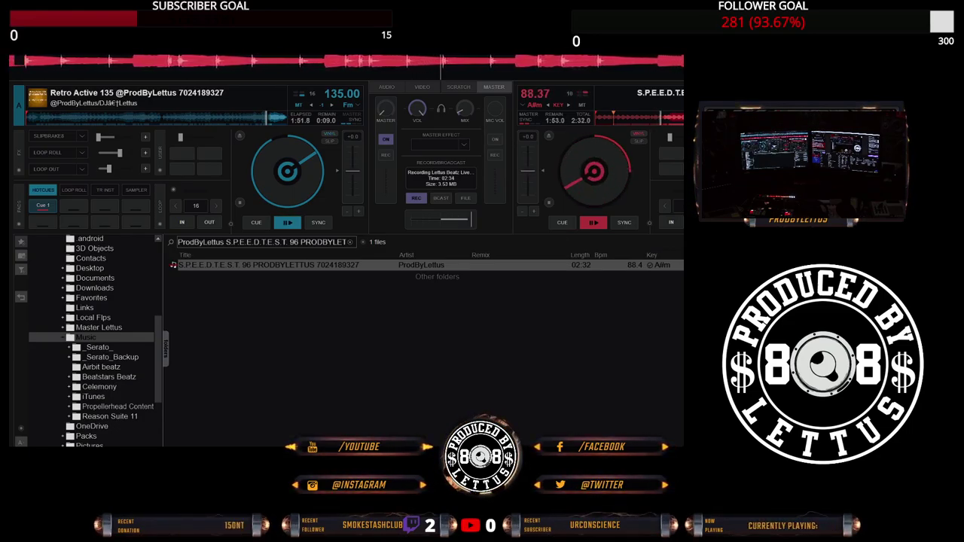
Clear the track search and sort the Music folder's tracks by BPM.
left_click(350, 241)
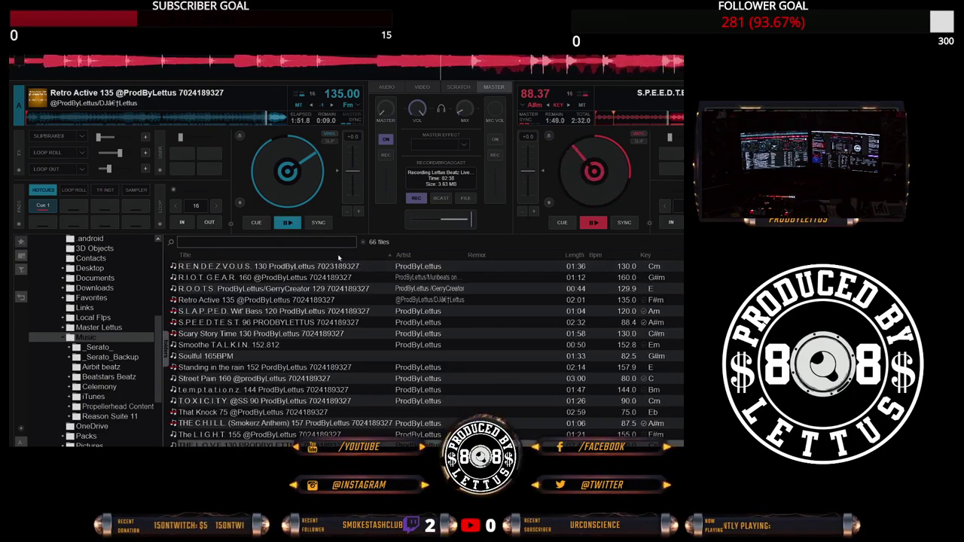
left_click(597, 255)
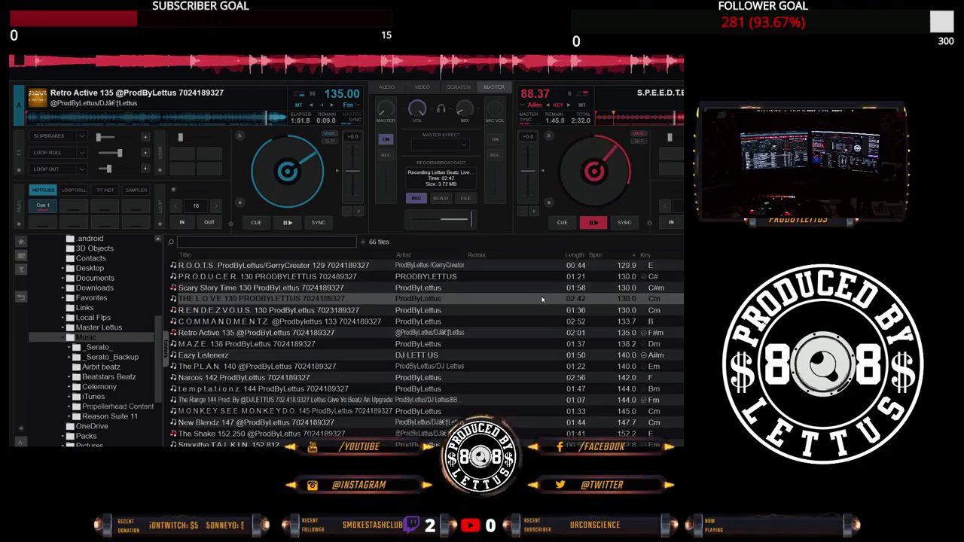
Load Let it R.I.D.E. 250 from the Music folder onto deck A and start it.
scroll(539, 300, "up", 5)
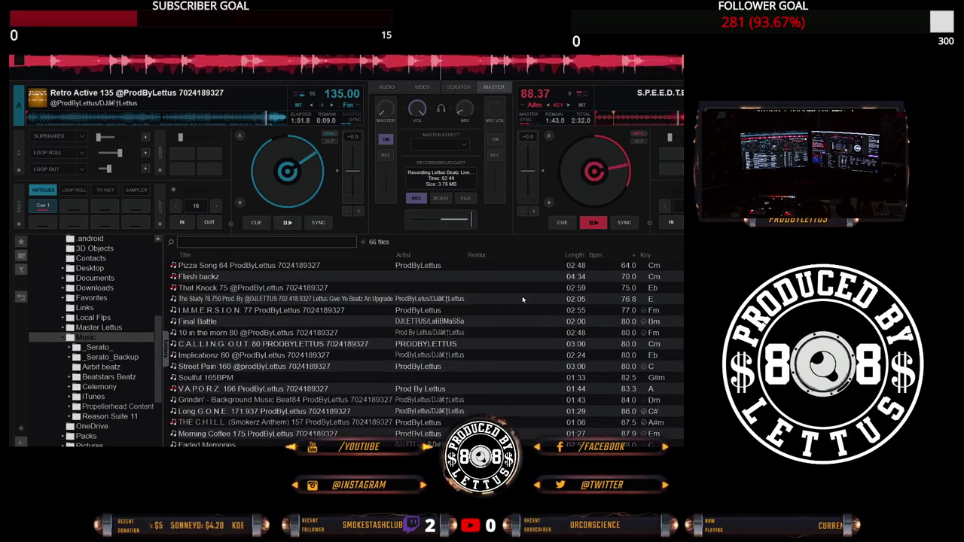
scroll(524, 304, "down", 10)
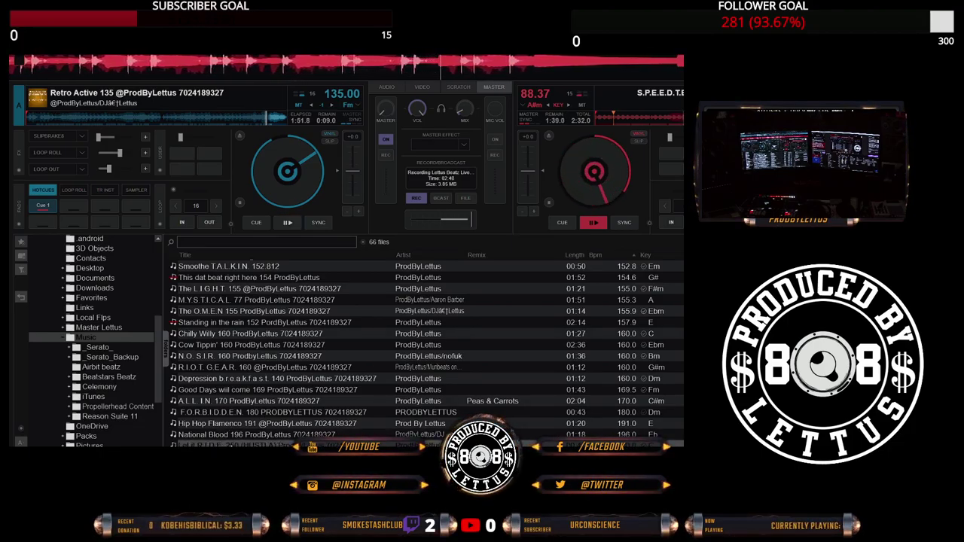
left_click_drag(226, 444, 191, 173)
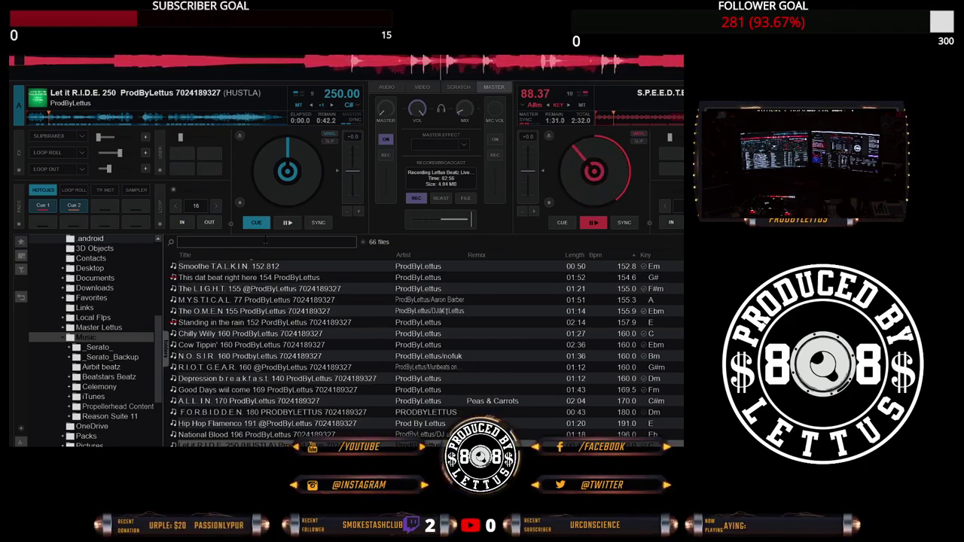
key("space")
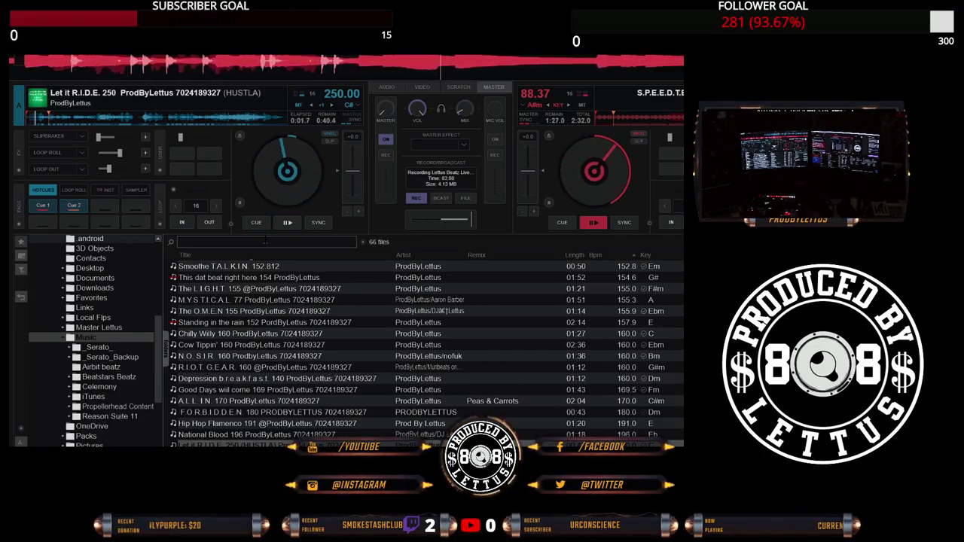
key("Home")
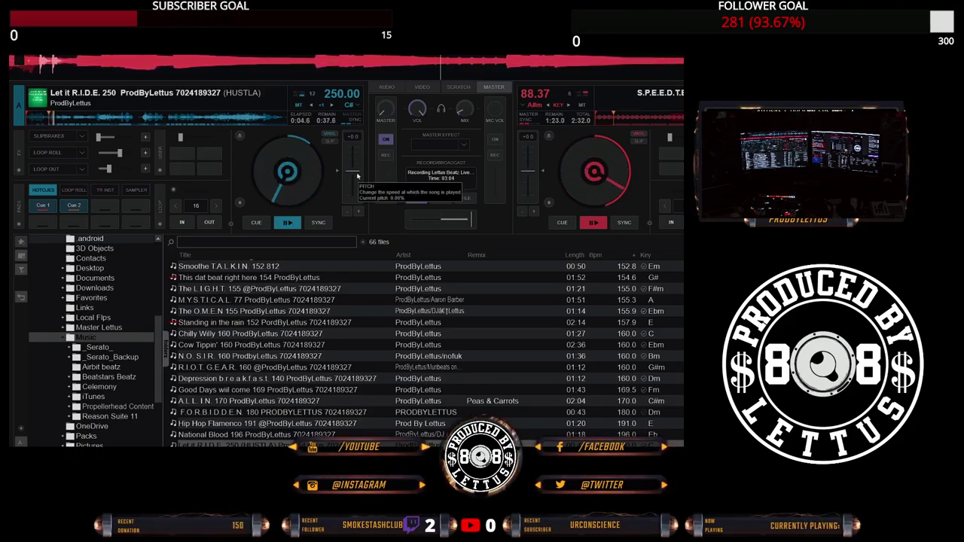
key("Home")
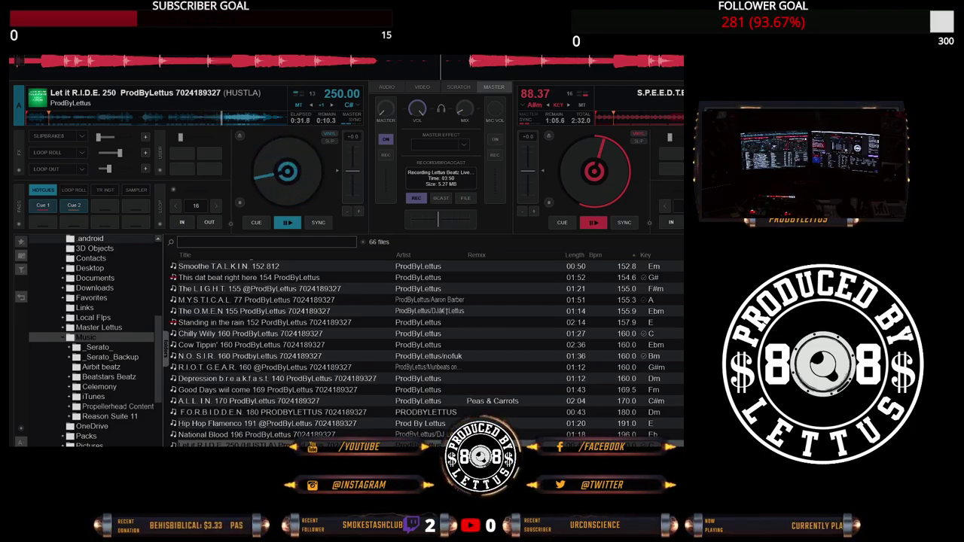
Search for S.L.A.P.P.E.D. Wit' Bass 120 and play it on deck B at 120.00 BPM.
key("ctrl+v")
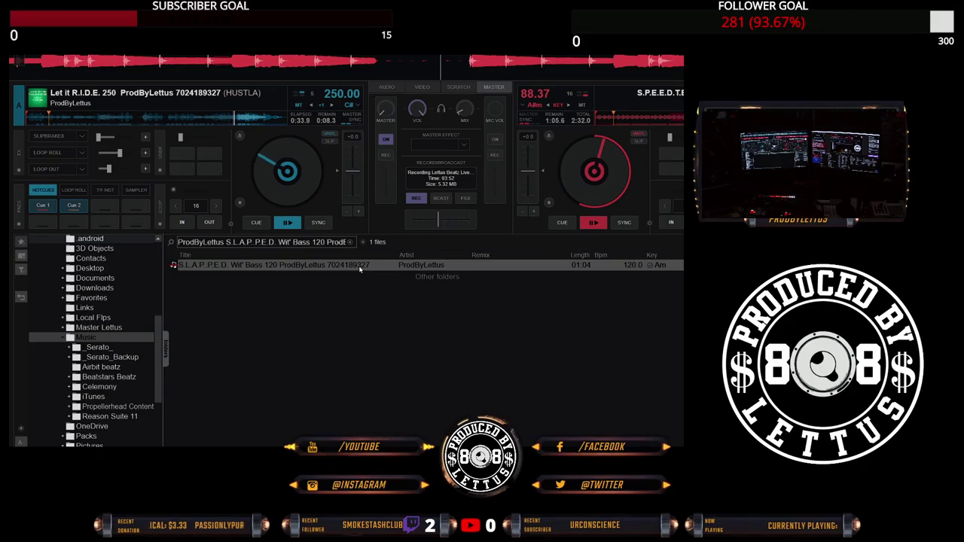
left_click_drag(360, 269, 603, 166)
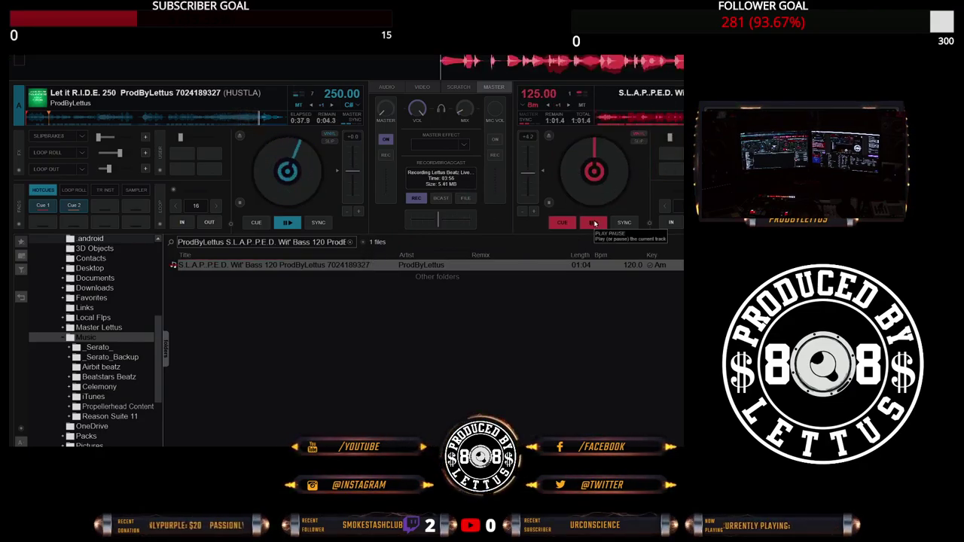
left_click(594, 223)
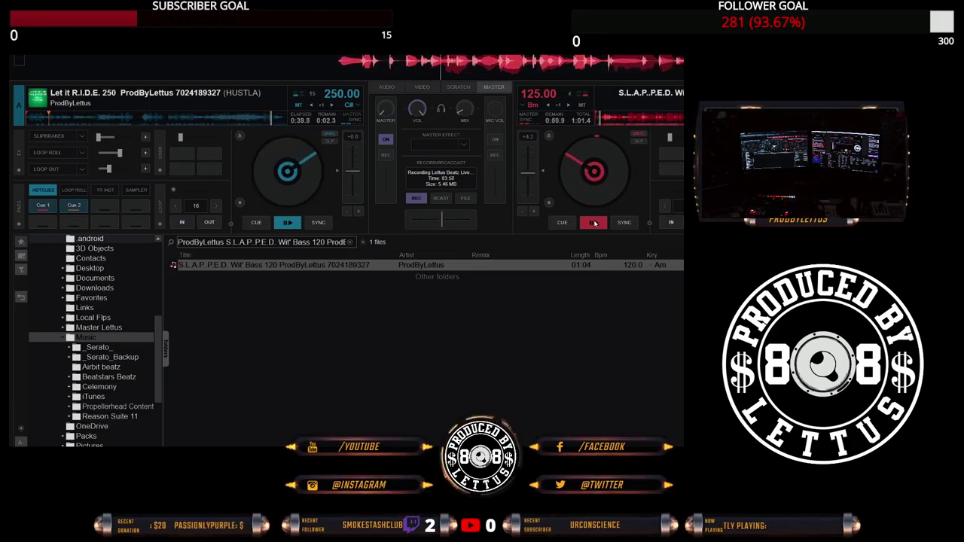
left_click_drag(530, 174, 529, 171)
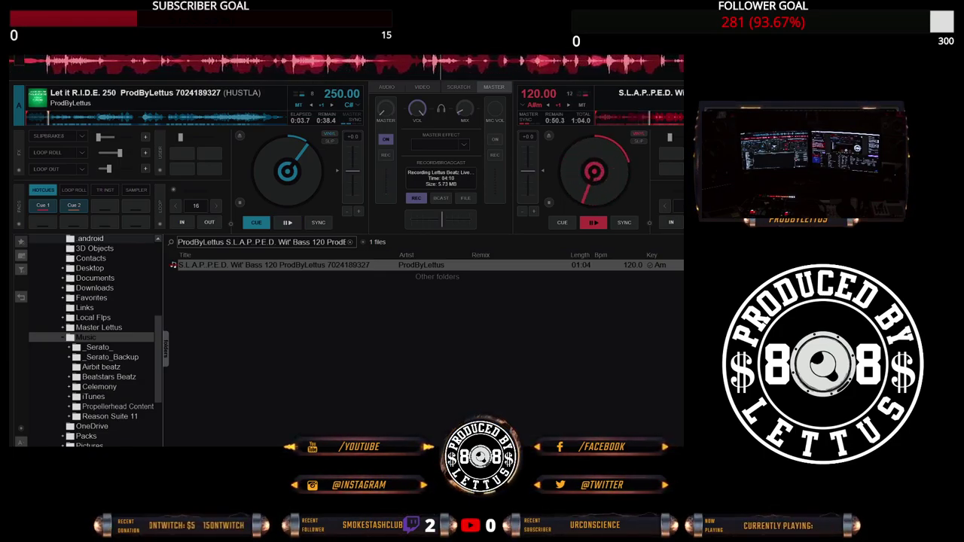
Clear the track search and load The Study 76.750 onto deck A.
left_click(349, 242)
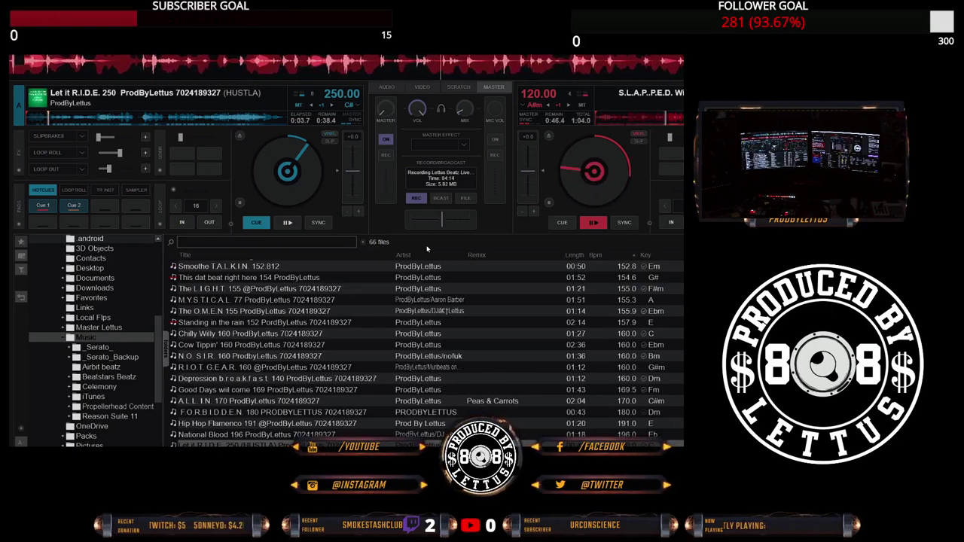
scroll(327, 319, "up", 10)
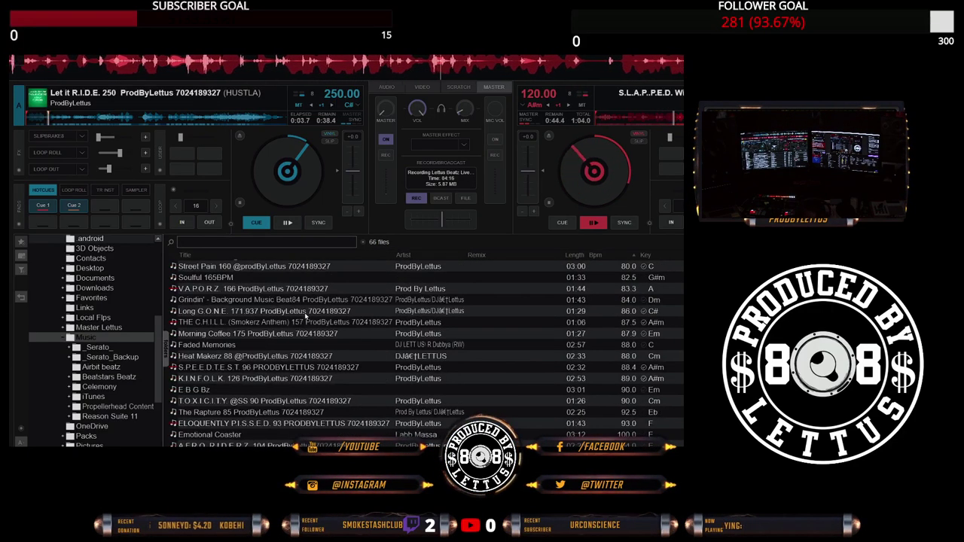
left_click_drag(238, 299, 266, 165)
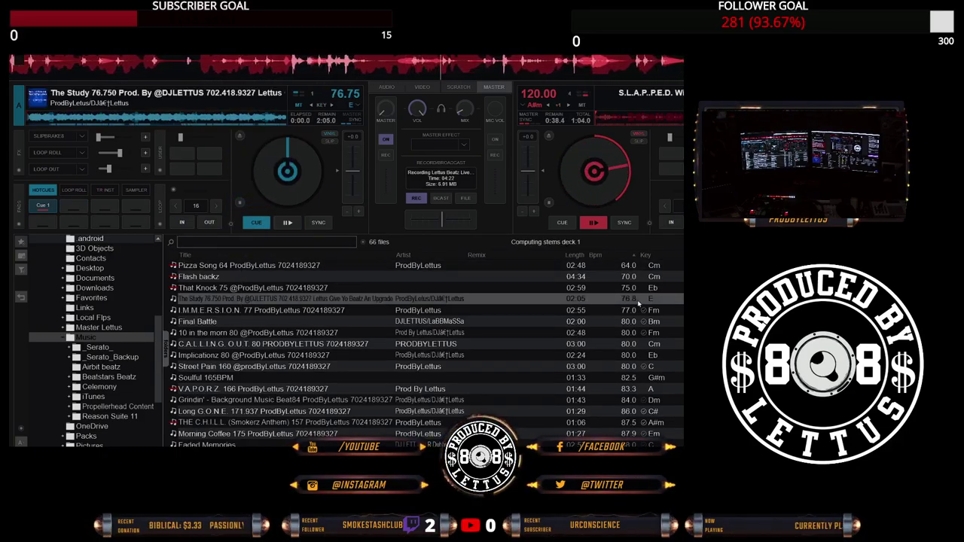
Replace the track on deck A with M.A.D.E. 120 and start it.
scroll(426, 350, "down", 10)
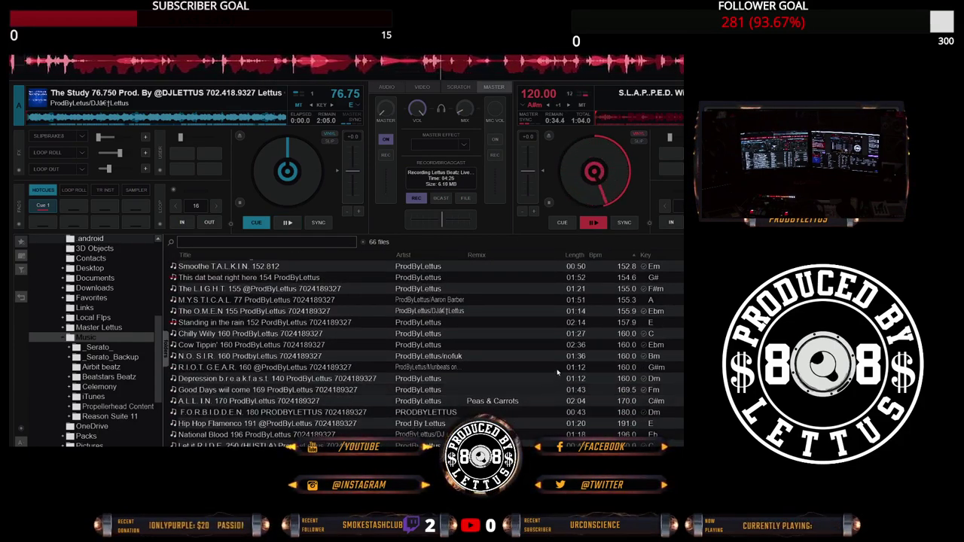
scroll(577, 324, "up", 6)
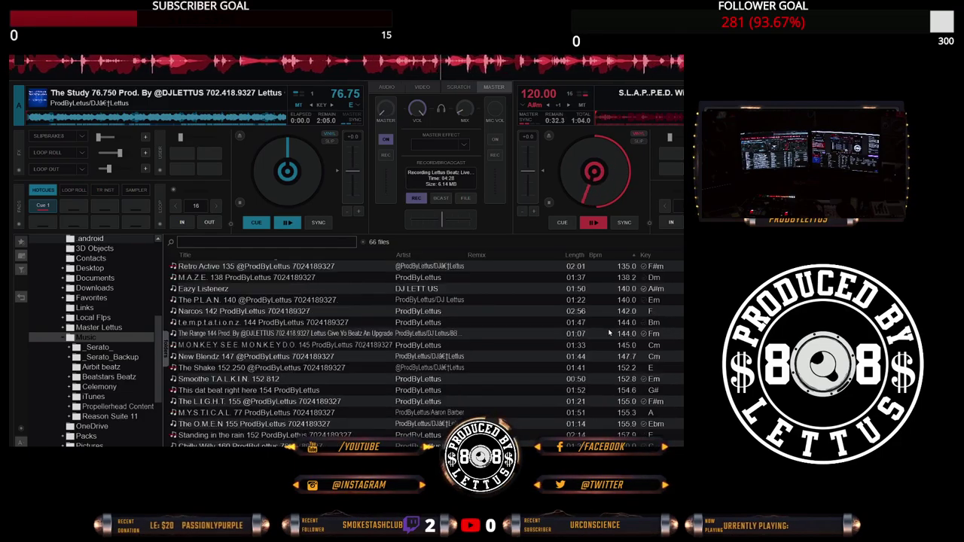
scroll(611, 333, "down", 8)
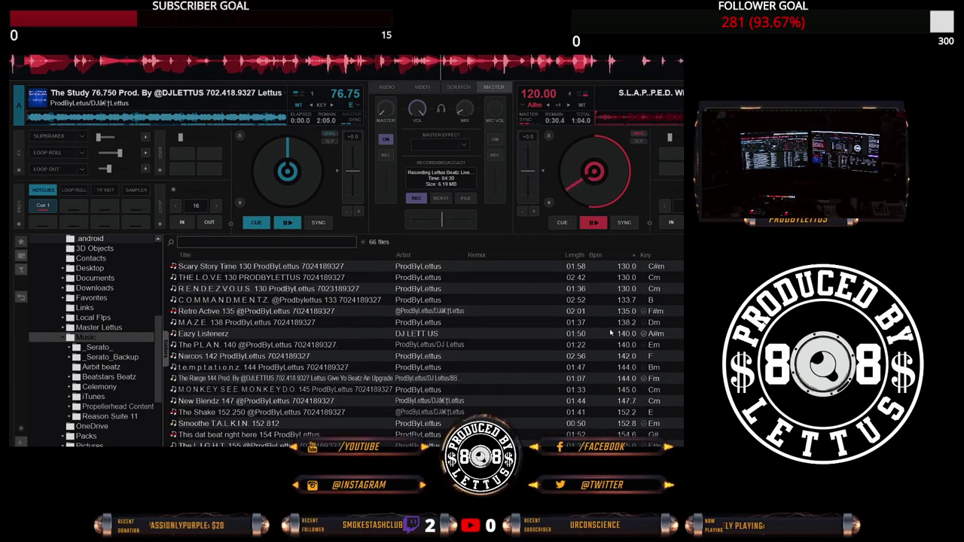
scroll(610, 328, "up", 7)
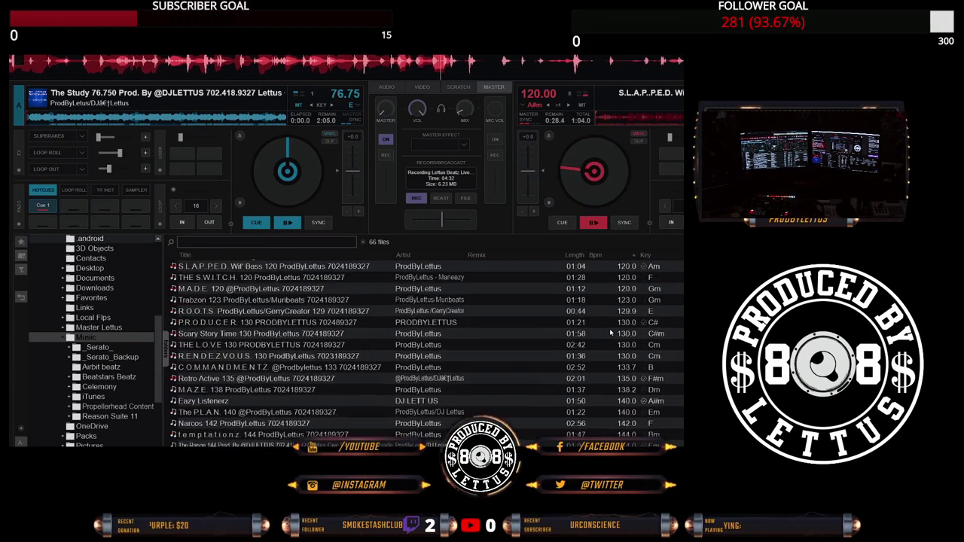
left_click_drag(596, 290, 281, 160)
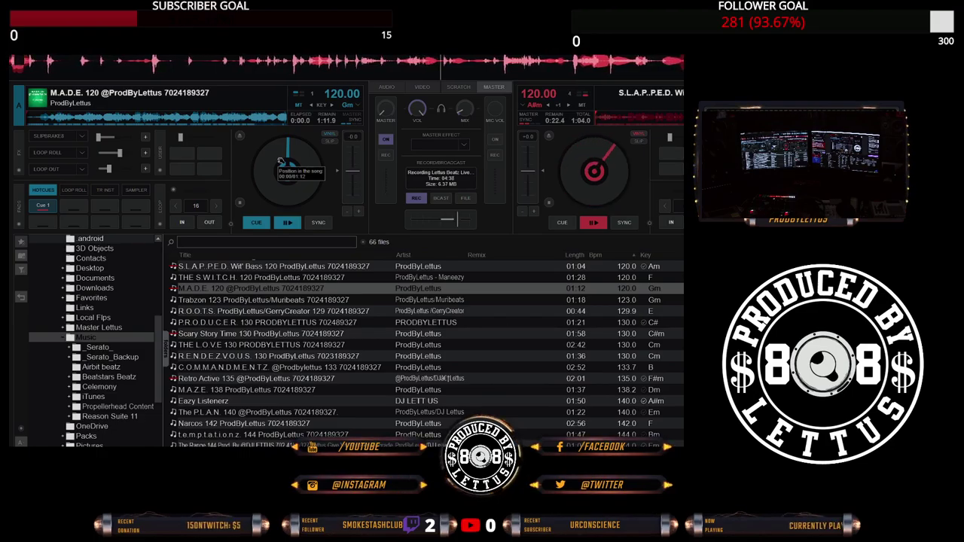
key("space")
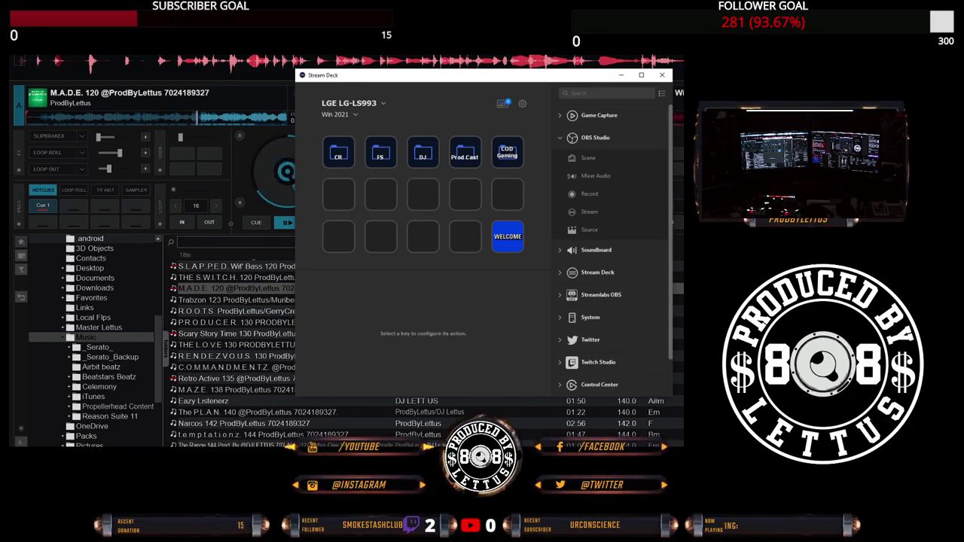
Close the Stream Deck window and play Trabzon 123 on deck B.
left_click(662, 75)
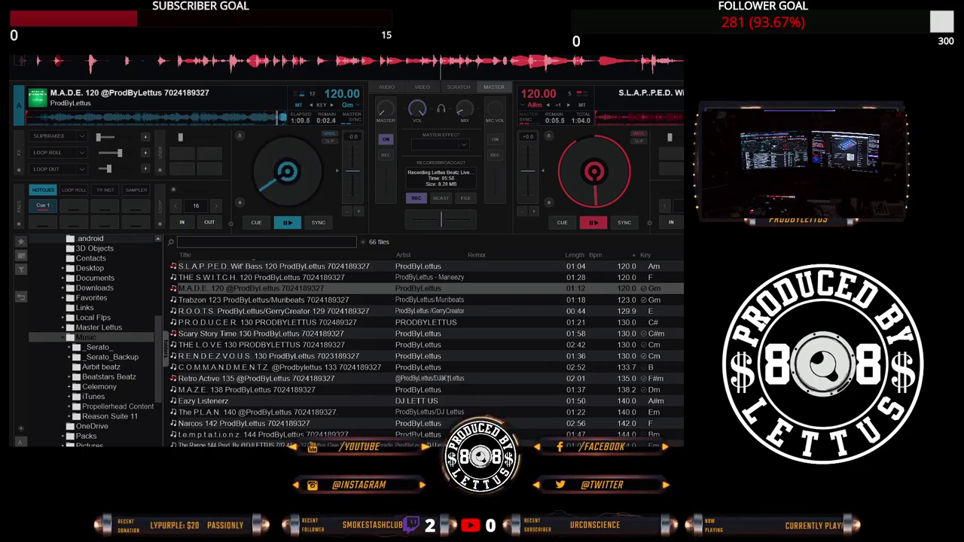
left_click_drag(332, 300, 594, 221)
left_click(593, 222)
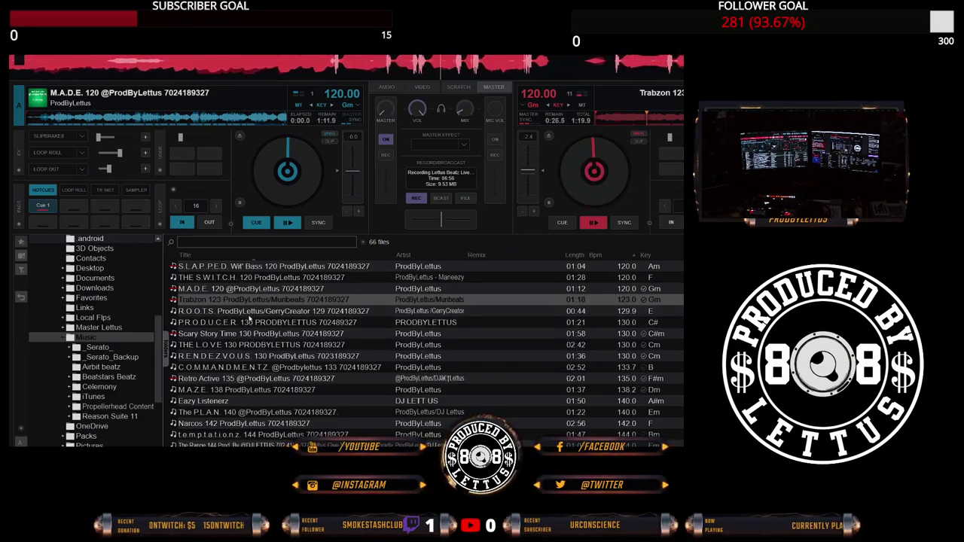
Load R.O.O.T.S. 129 onto deck A, followed by P.R.O.D.U.C.E.R. 130 onto deck B, to continue the mix.
left_click_drag(252, 311, 192, 150)
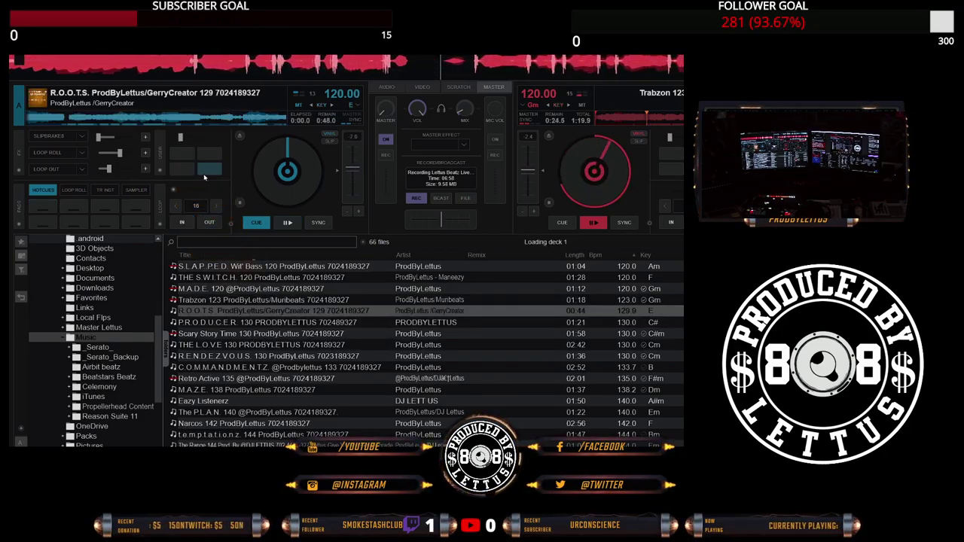
left_click(204, 176)
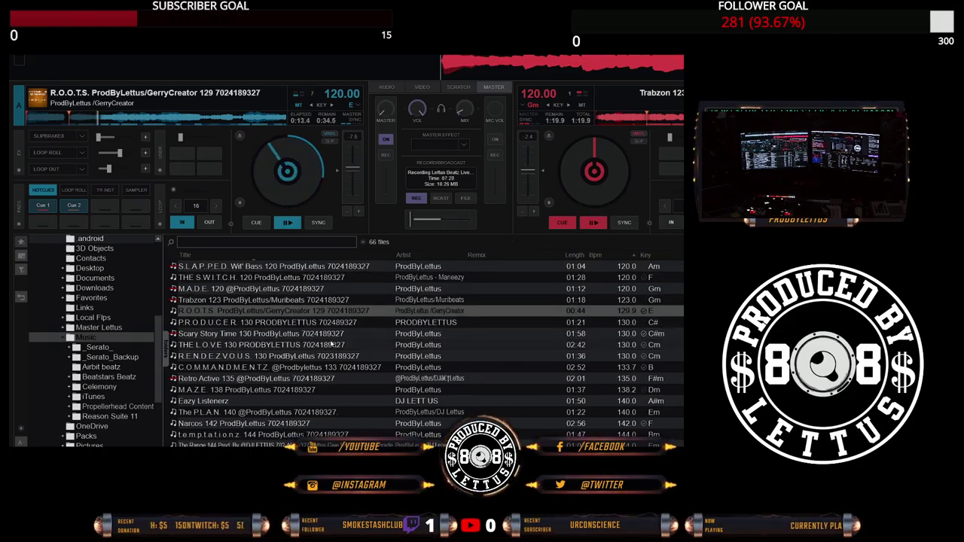
left_click_drag(318, 324, 659, 150)
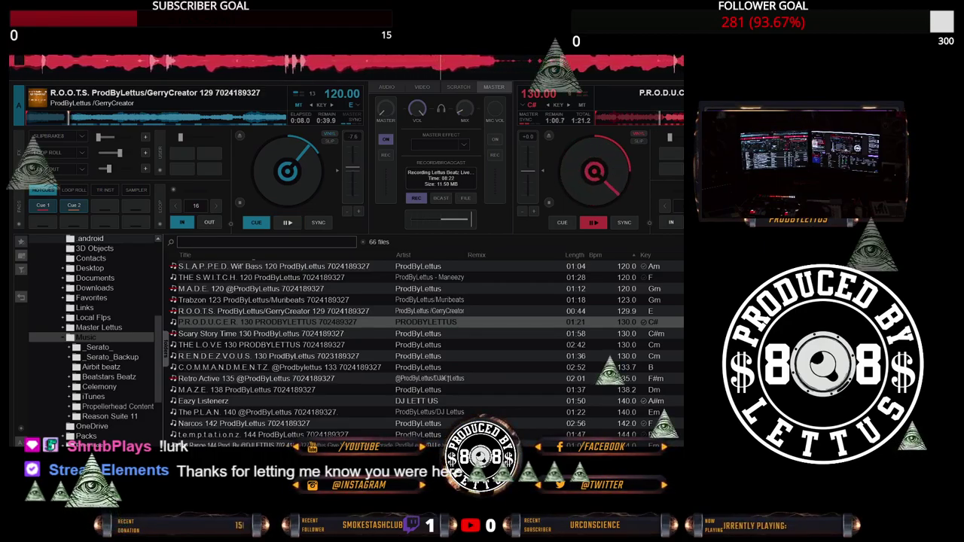
Load THE L.O.V.E 130 onto deck A and start it.
left_click(196, 345)
left_click_drag(197, 345, 224, 158)
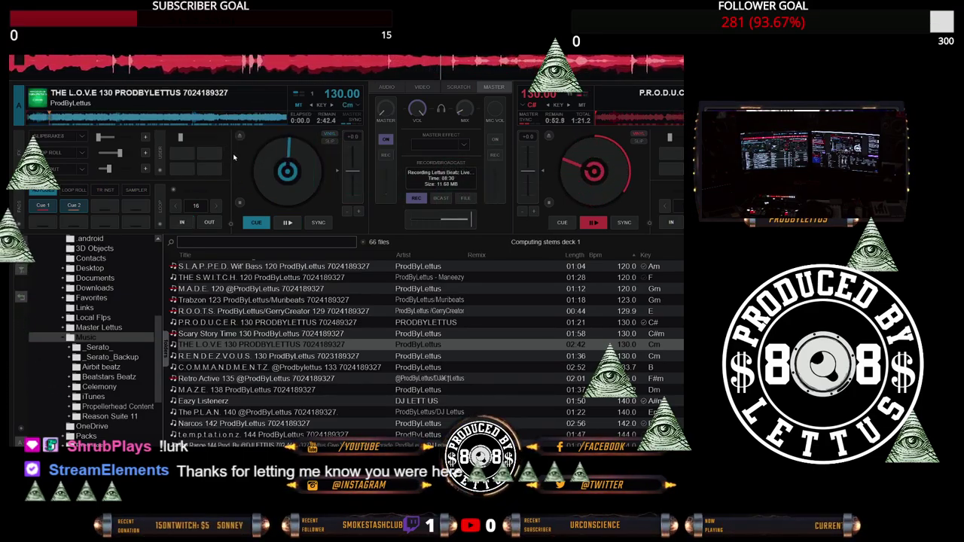
key("space")
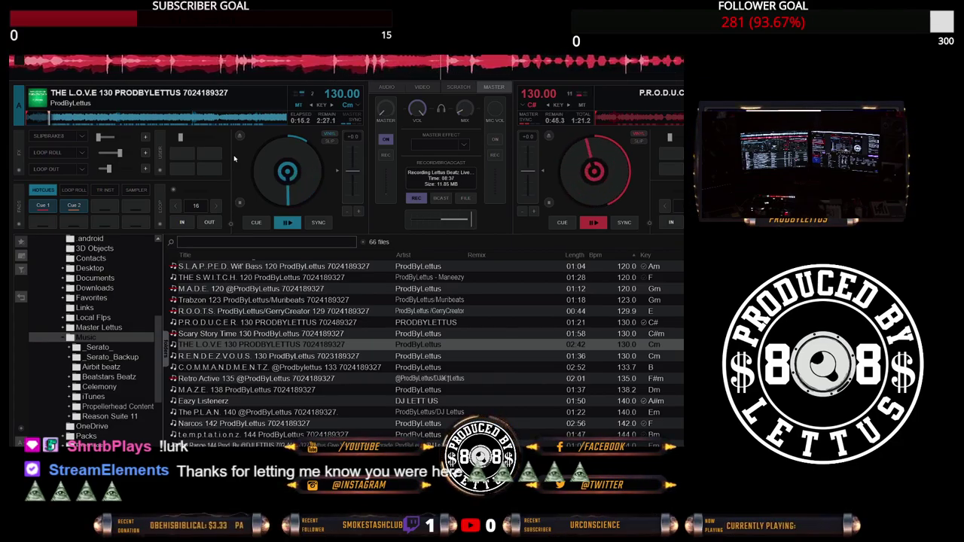
key("l")
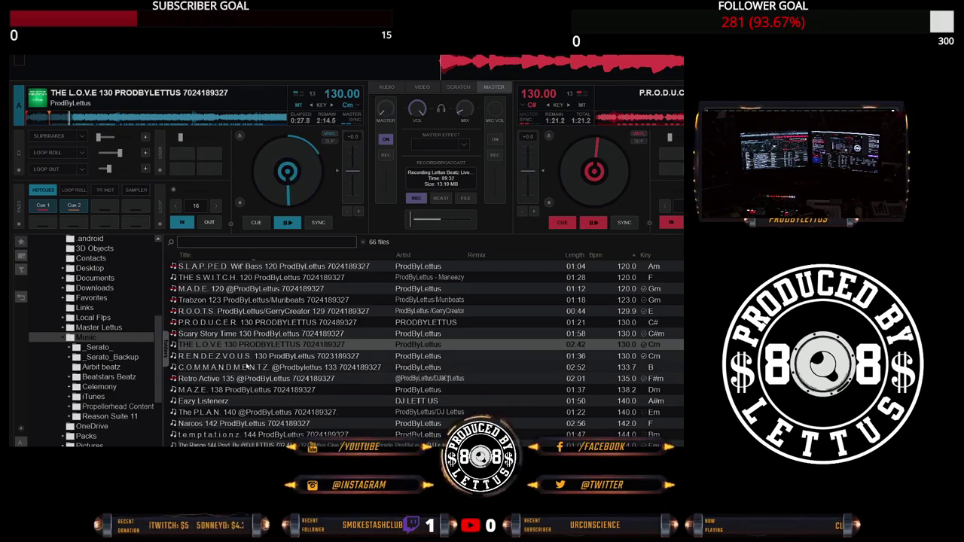
Load R.E.N.D.E.Z.V.O.U.S. 130 onto deck B and start it.
left_click_drag(256, 356, 608, 93)
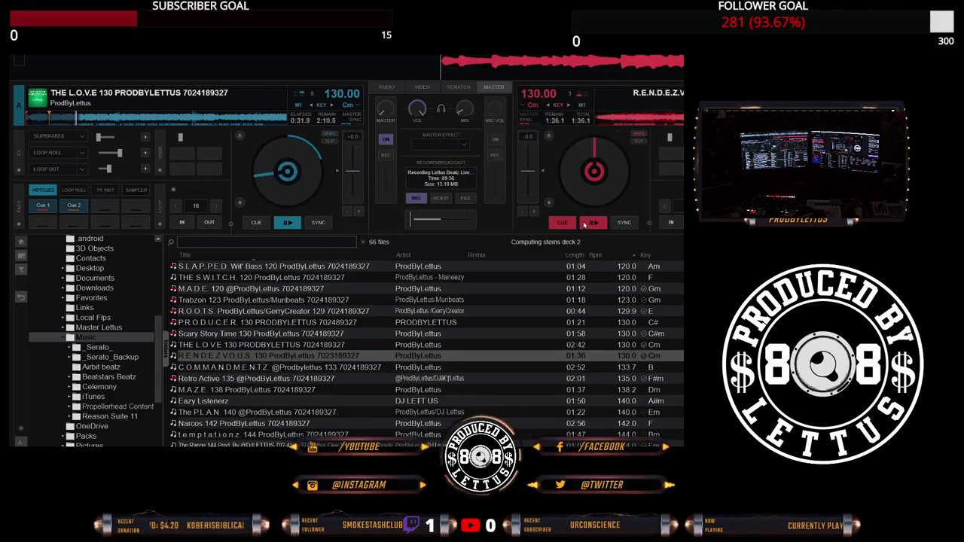
left_click(580, 223)
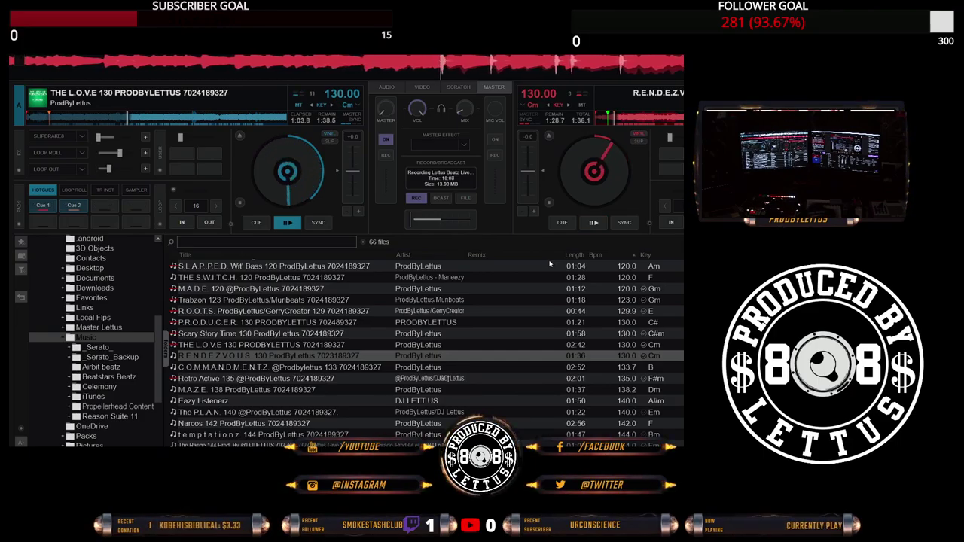
key("shift")
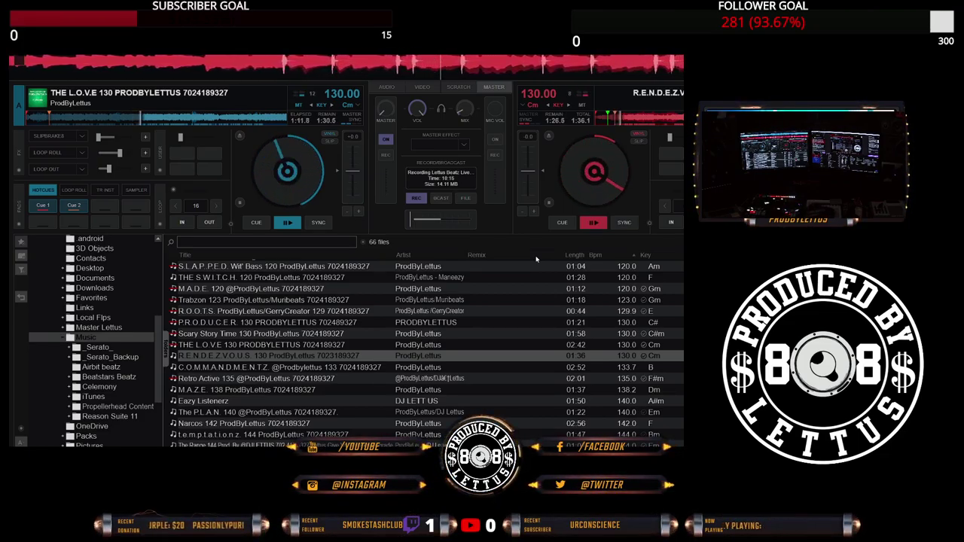
key("shift")
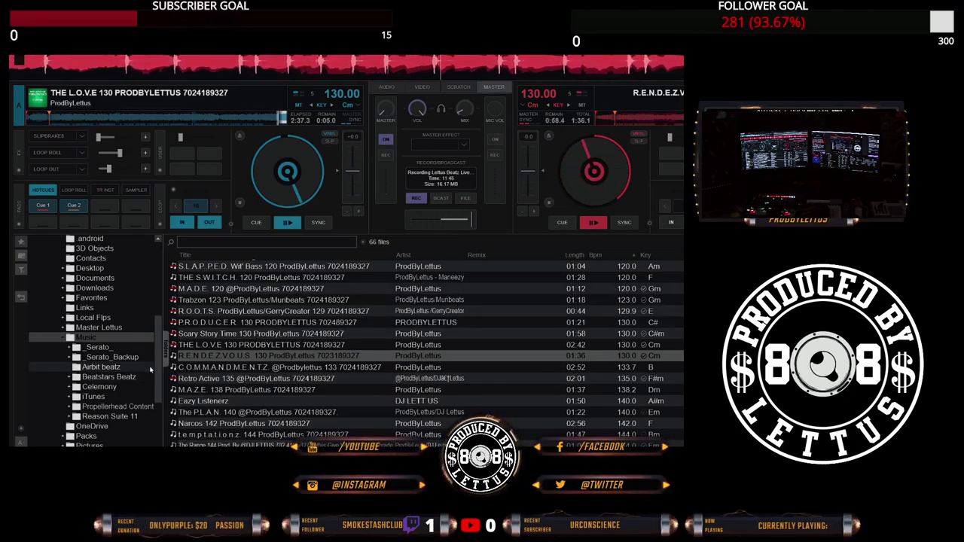
Load C.O.M.M.A.N.D.M.E.N.T.Z. 133 onto deck A and M.A.Z.E. 138 onto deck B.
double_click(188, 367)
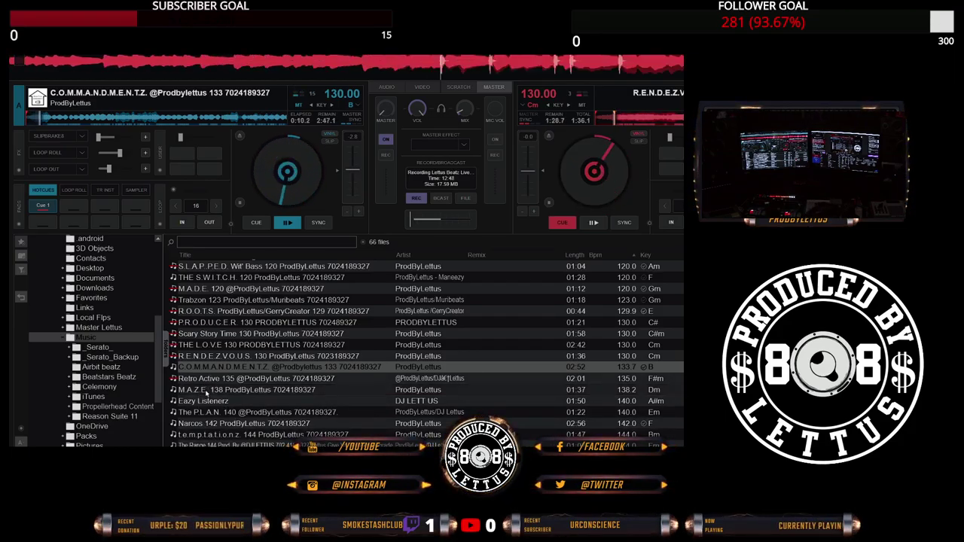
left_click(248, 390)
left_click_drag(342, 277, 589, 170)
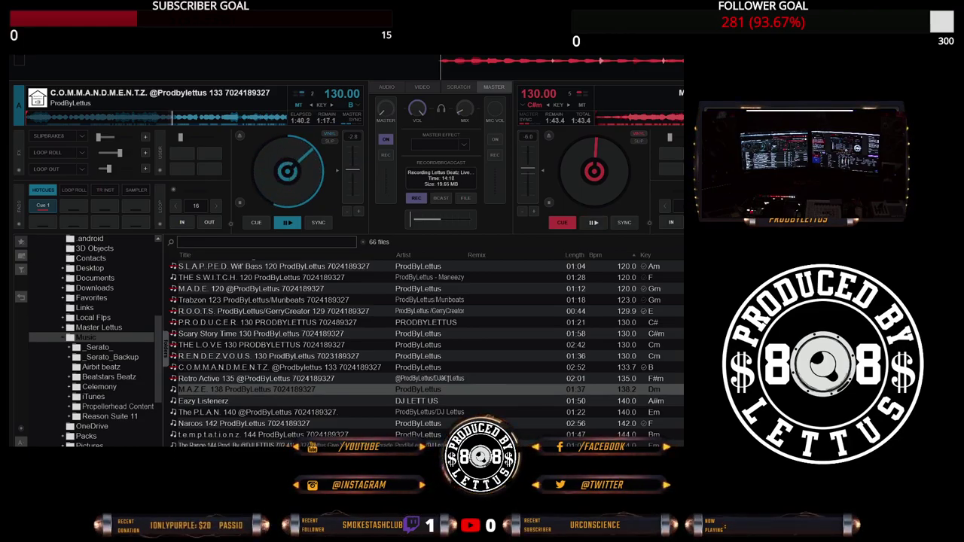
Replace the track on deck B with Eazy Listenerz and start it.
left_click_drag(202, 401, 651, 174)
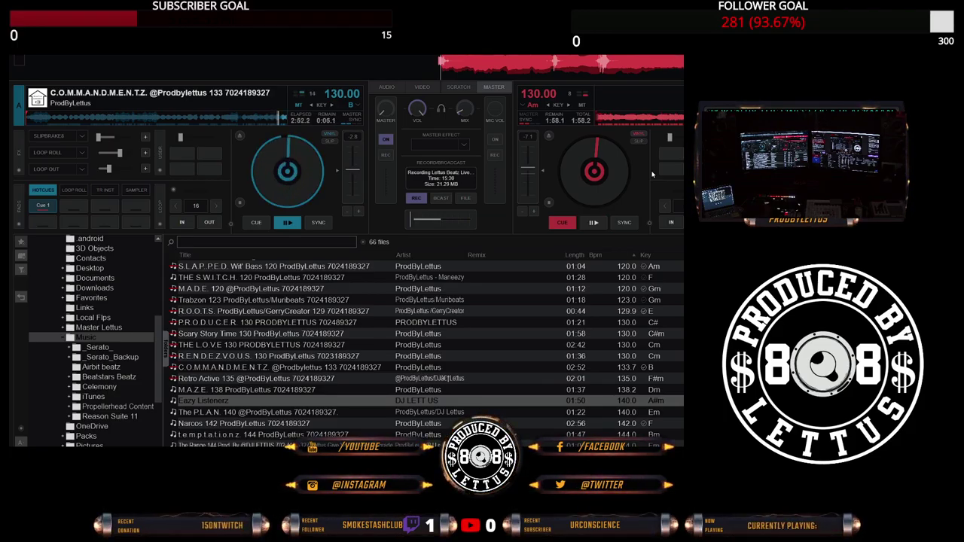
key("space")
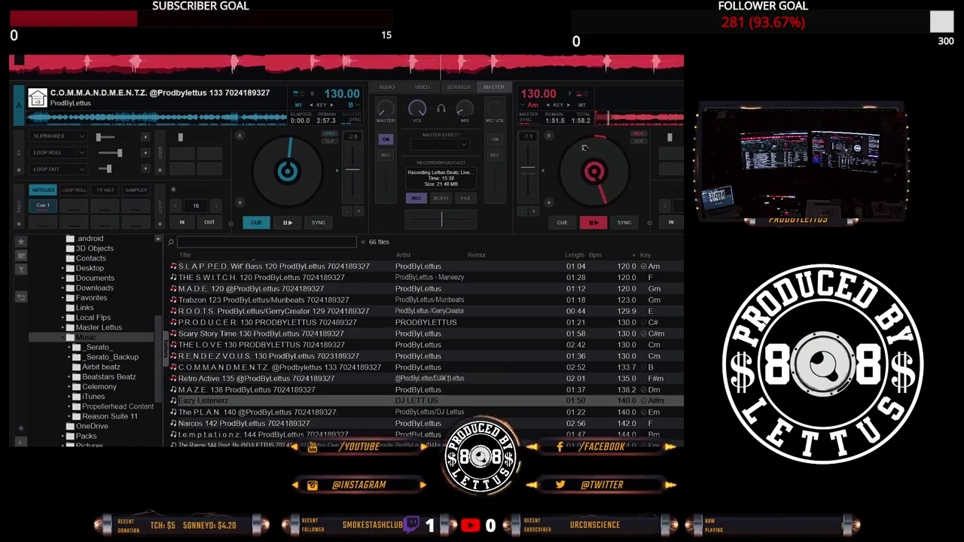
Reset the pitch of Eazy Listenerz on deck B to its original tempo of 140.00 BPM.
left_click_drag(543, 173, 544, 180)
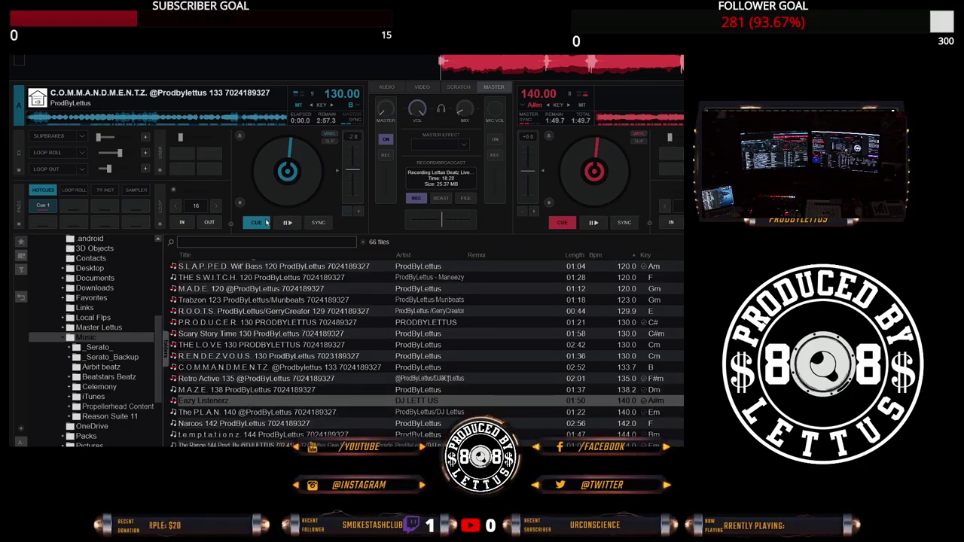
Load M.A.Z.E. 138 onto deck A, start it and reset its pitch to the original 138.25 BPM.
key("Up")
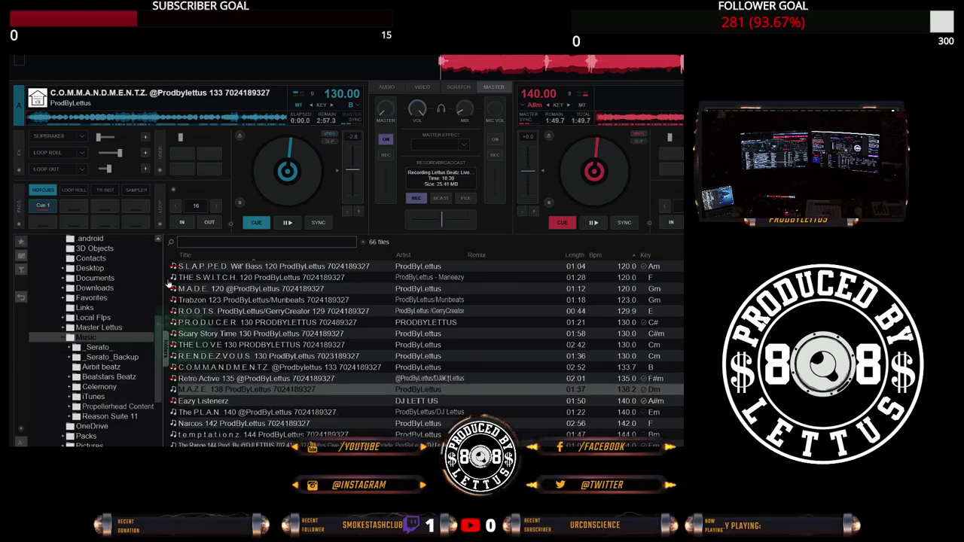
left_click_drag(171, 280, 159, 189)
left_click(286, 223)
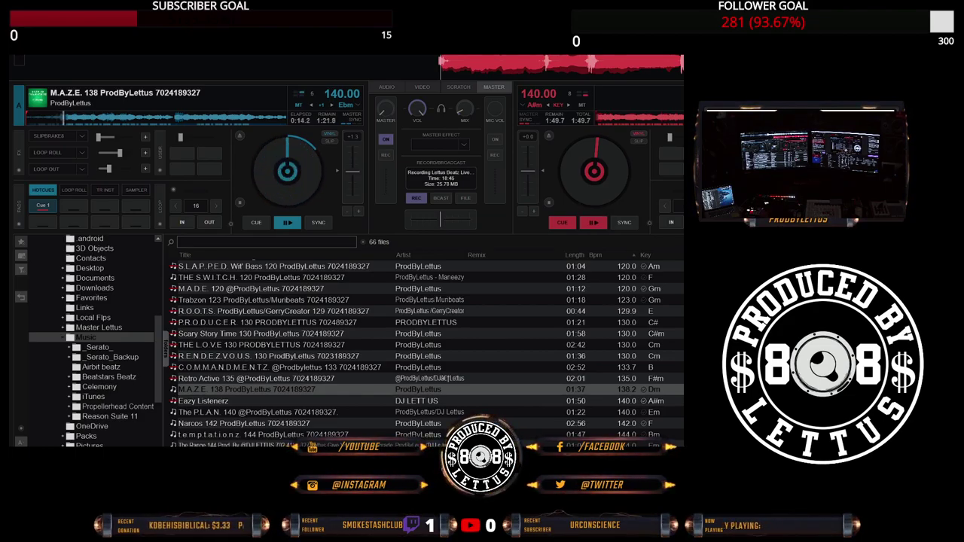
left_click(343, 173)
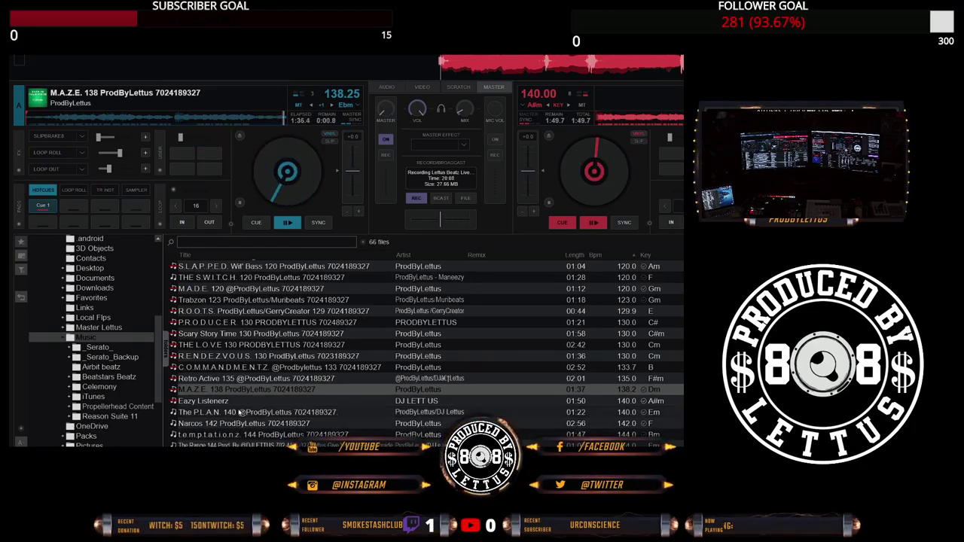
Load The P.L.A.N. 140 onto deck B, start it and reset its pitch to the original 140.00 BPM.
left_click_drag(256, 412, 572, 226)
left_click(590, 223)
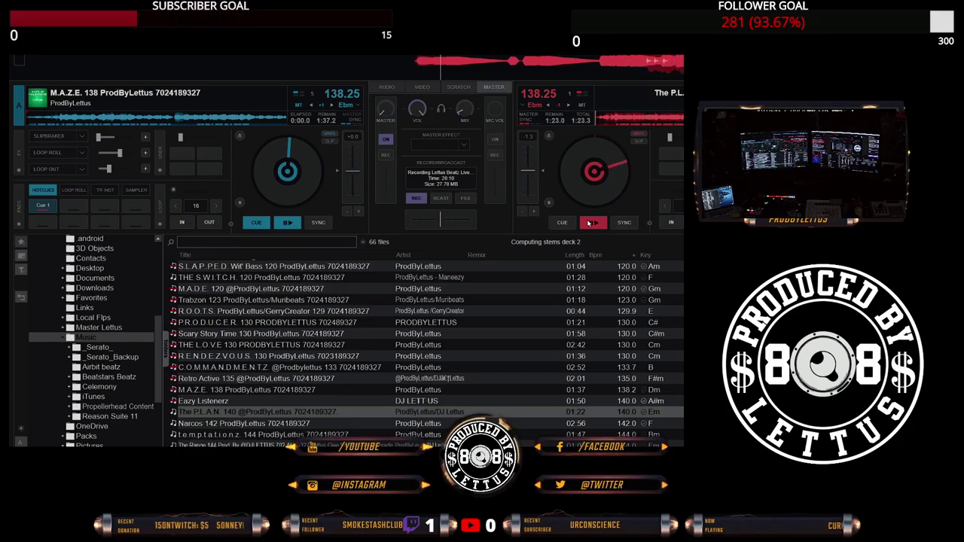
double_click(543, 171)
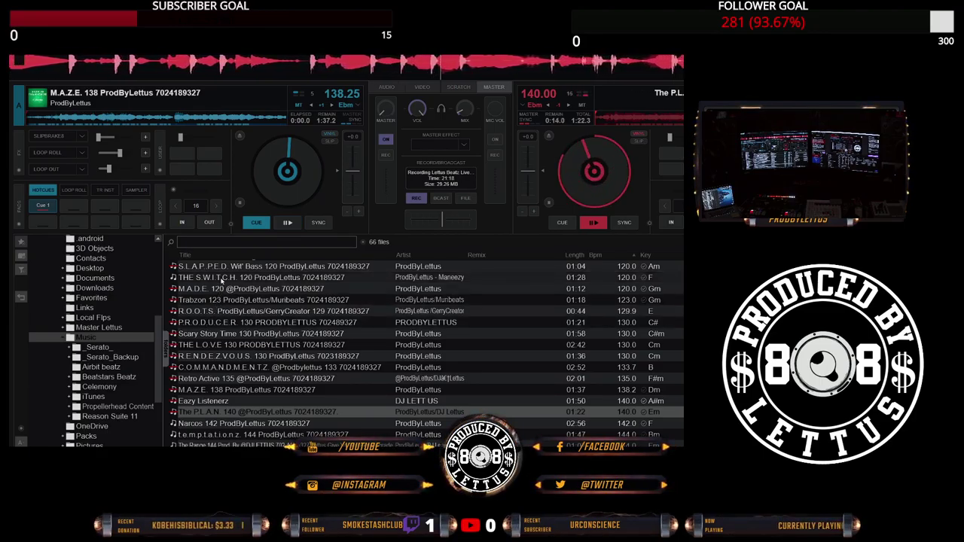
Load Narcos 142 onto deck A, start it and reset its pitch to the original 142.00 BPM.
scroll(211, 377, "down", 2)
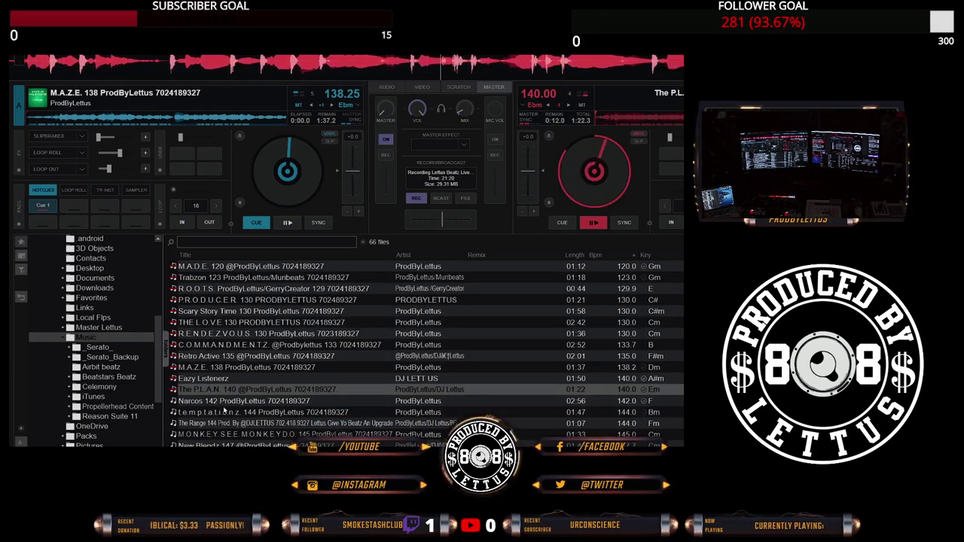
left_click(226, 402)
left_click_drag(235, 274, 278, 204)
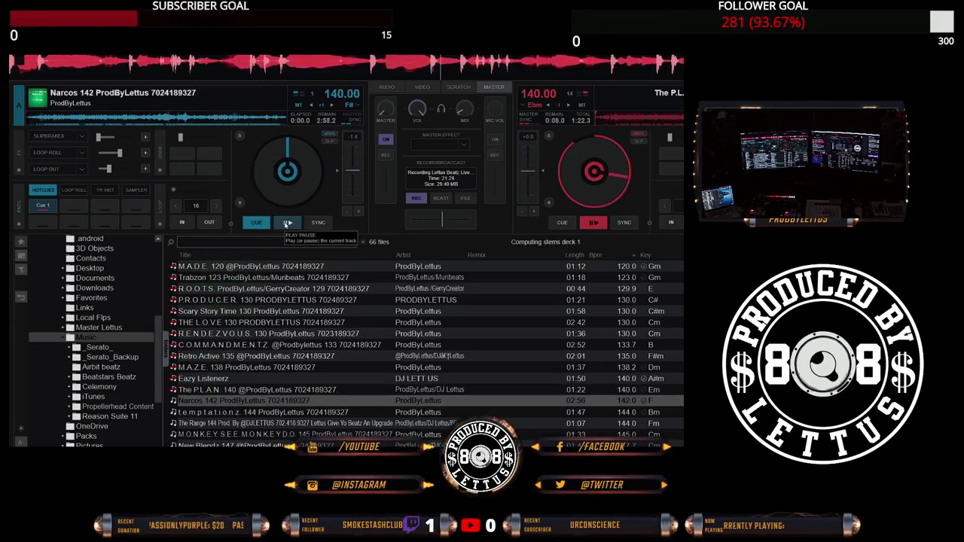
left_click(286, 223)
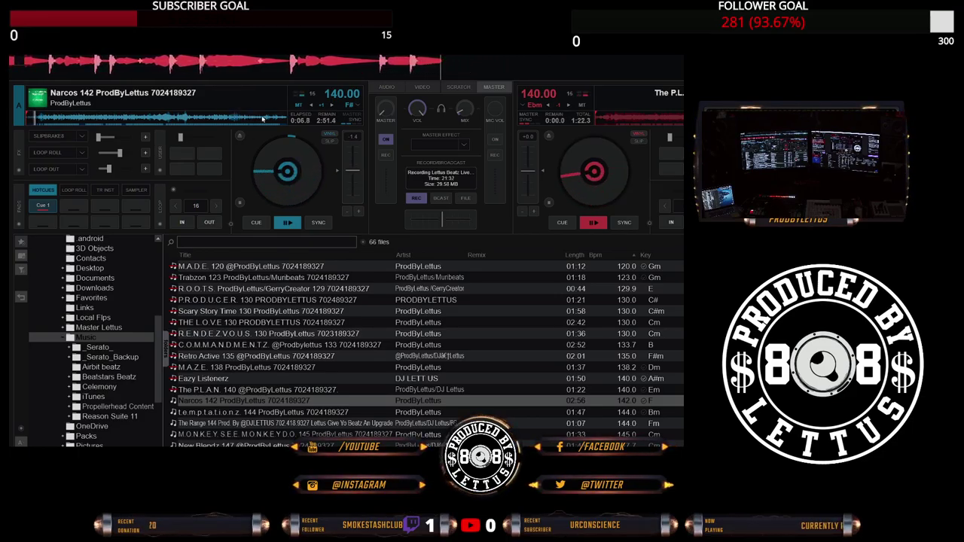
left_click(337, 172)
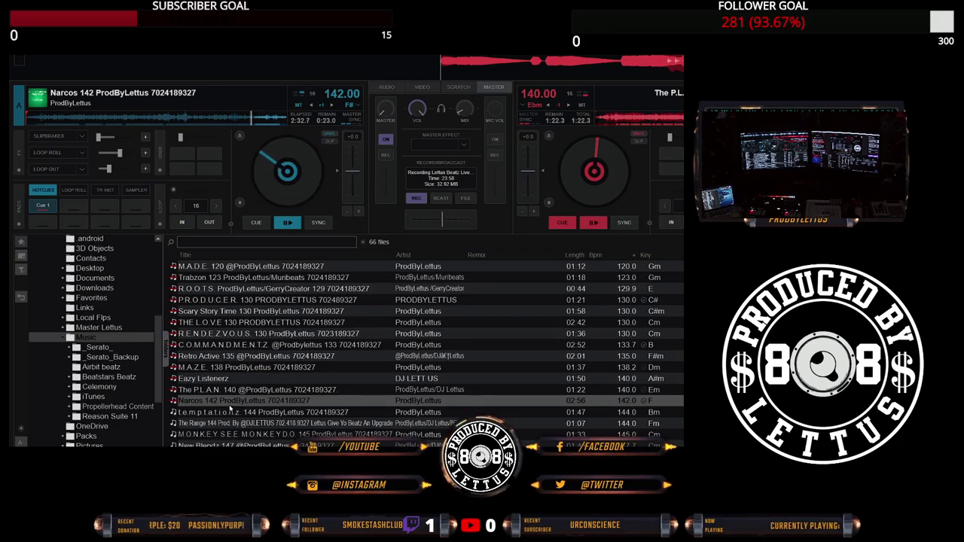
Load t.e.m.p.t.a.t.i.o.n.z. 144 onto deck B and start it while Narcos 142 is still playing.
left_click_drag(233, 413, 629, 180)
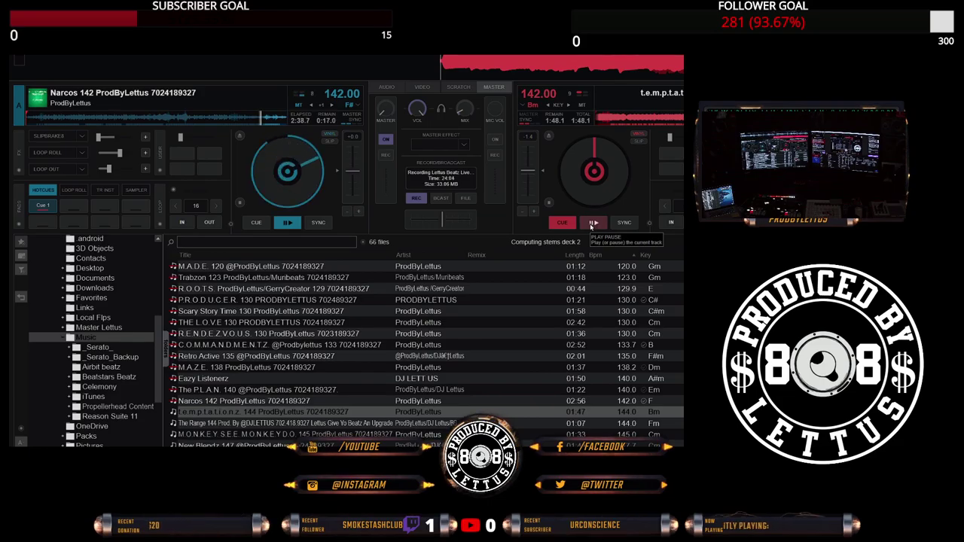
left_click(593, 223)
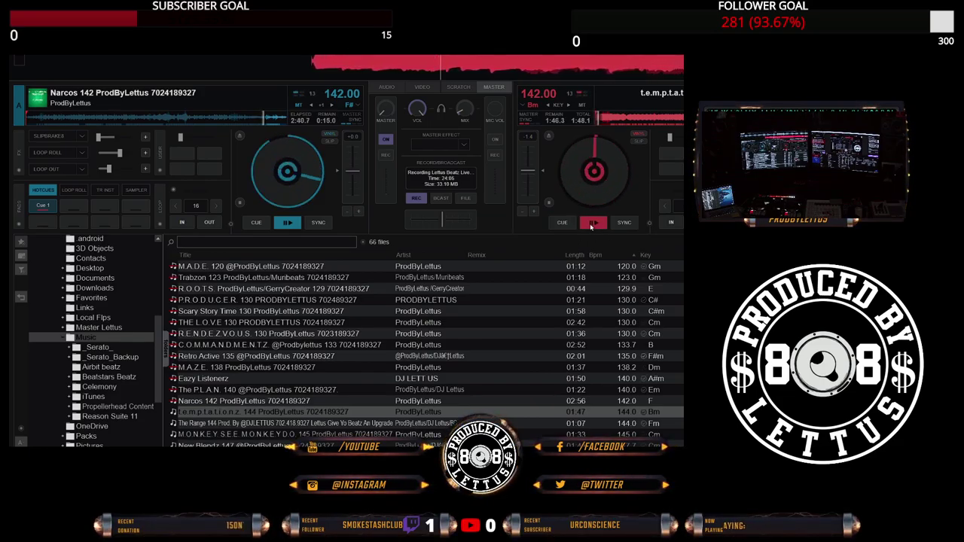